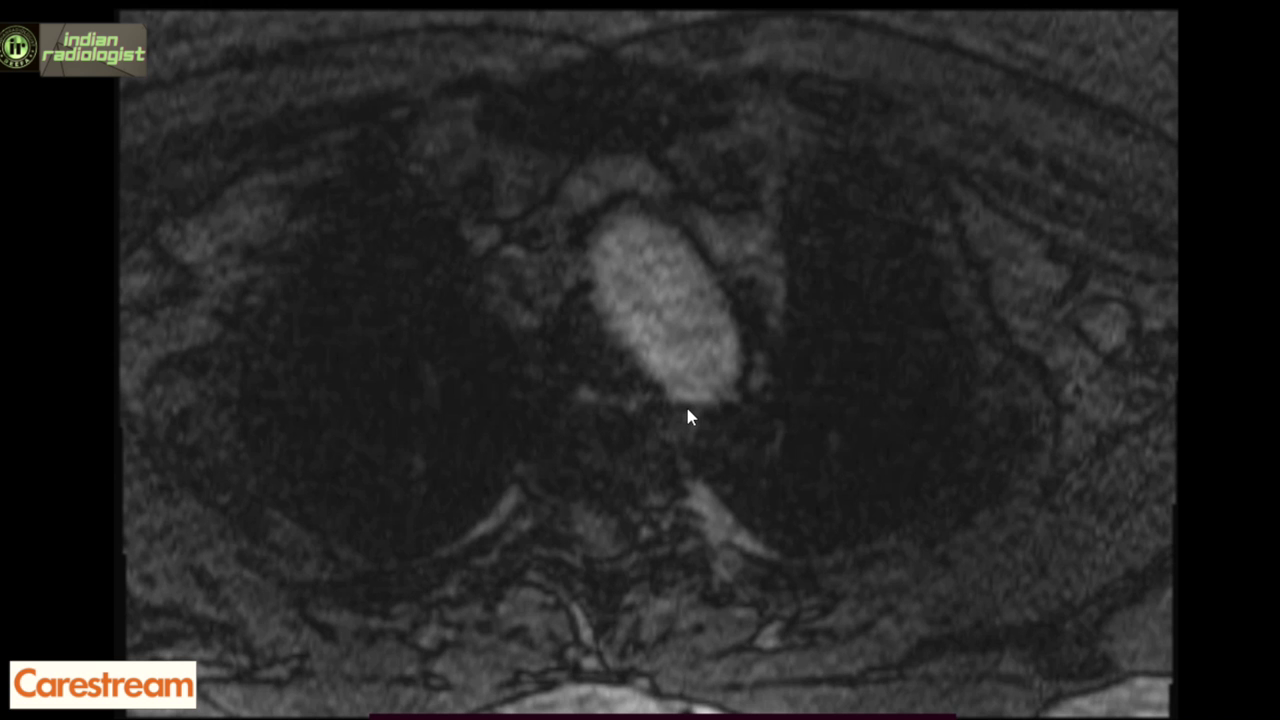
Page the axial series up from the chest to a lower neck slice showing both carotids and vertebrals.
{"action": "scroll", "coordinate": [687, 416], "scroll_direction": "down", "scroll_amount": 8}
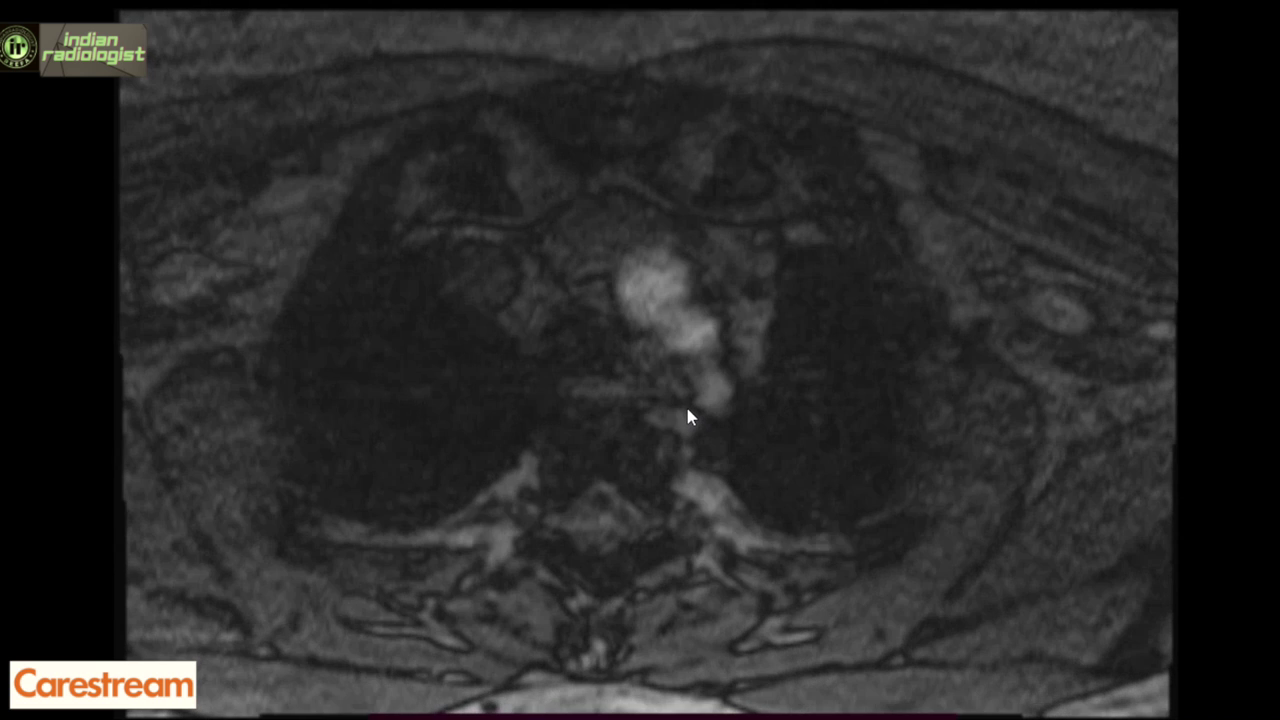
{"action": "scroll", "coordinate": [687, 416], "scroll_direction": "down", "scroll_amount": 6}
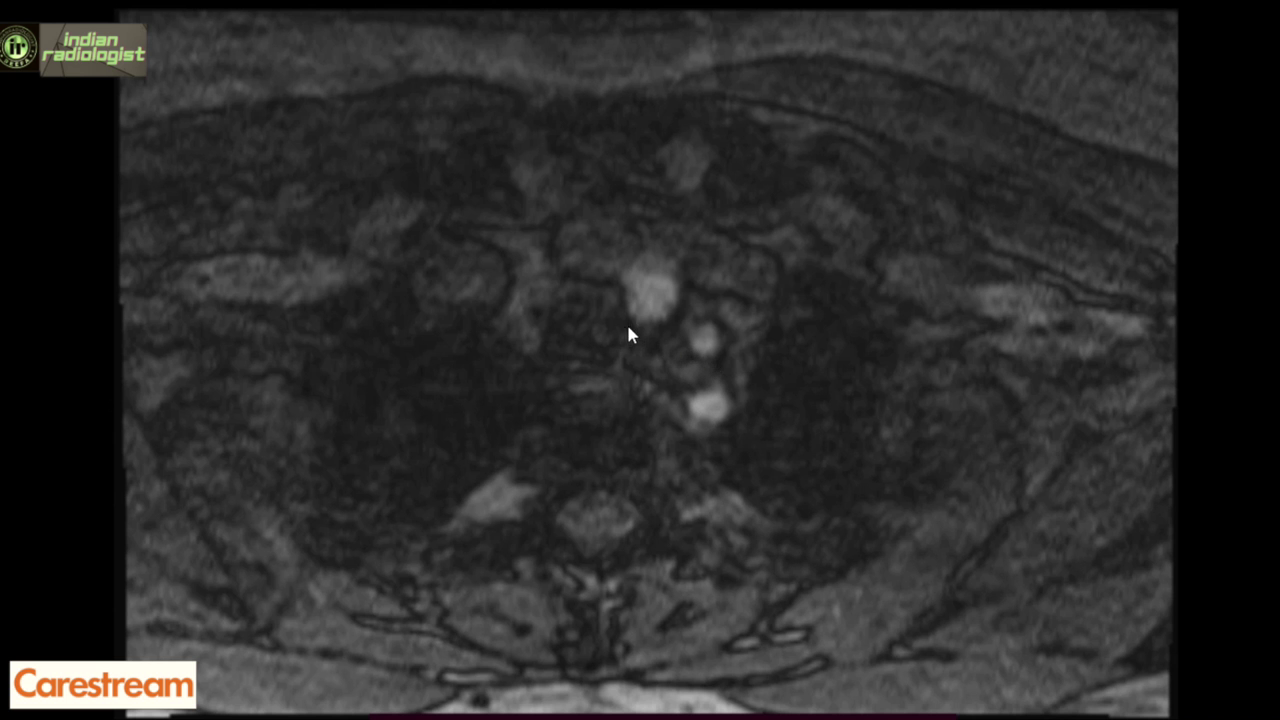
{"action": "scroll", "coordinate": [646, 320], "scroll_direction": "down", "scroll_amount": 4}
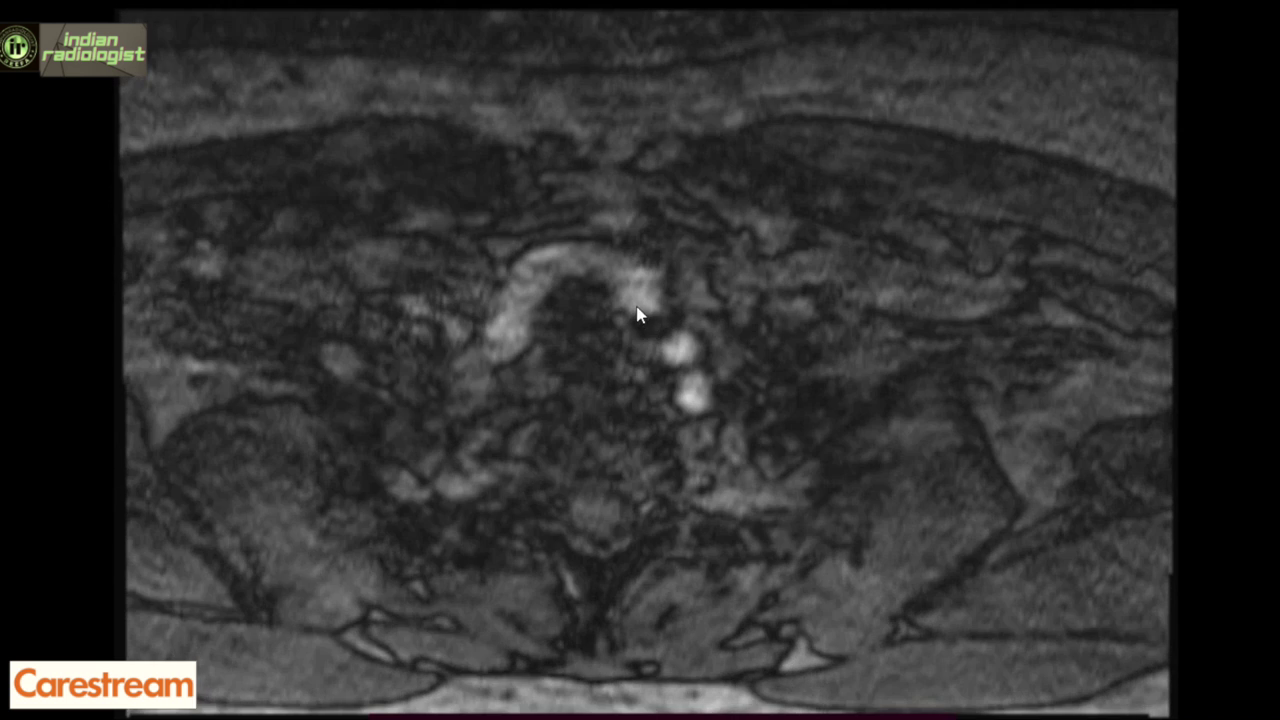
{"action": "scroll", "coordinate": [640, 315], "scroll_direction": "down", "scroll_amount": 6}
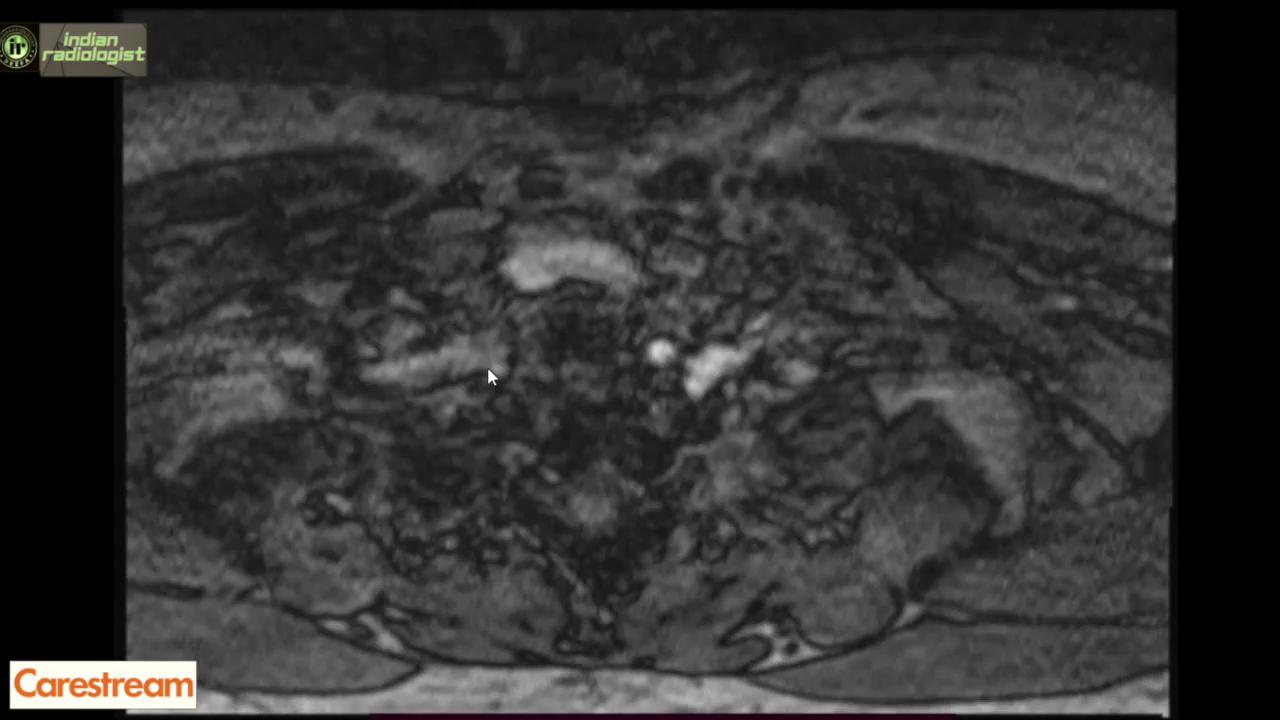
{"action": "scroll", "coordinate": [490, 376], "scroll_direction": "down", "scroll_amount": 6}
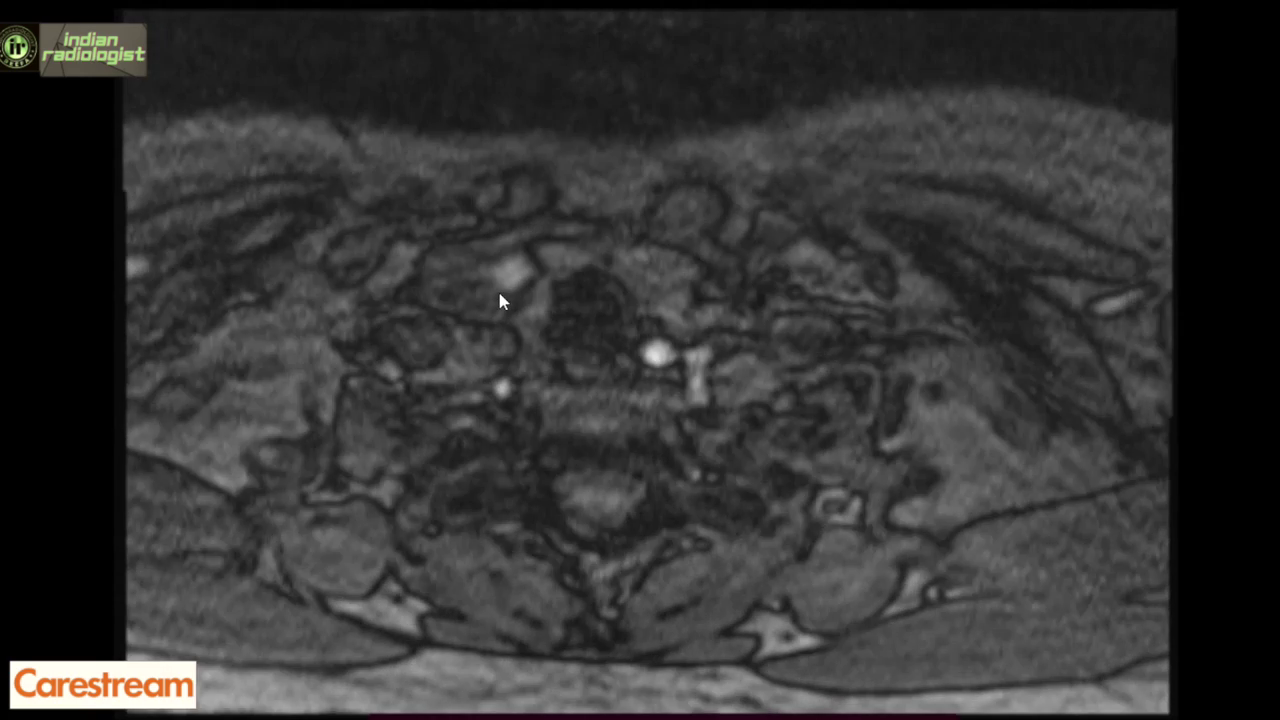
{"action": "scroll", "coordinate": [500, 301], "scroll_direction": "down", "scroll_amount": 6}
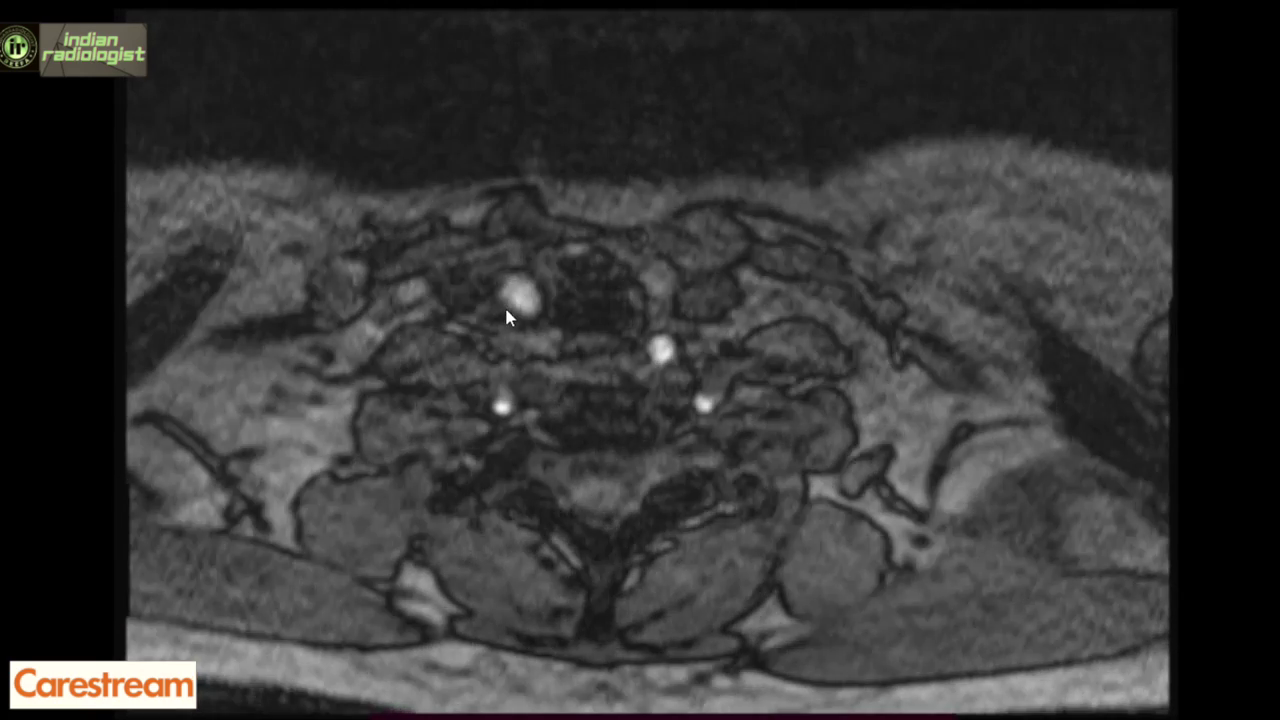
{"action": "scroll", "coordinate": [506, 318], "scroll_direction": "down", "scroll_amount": 6}
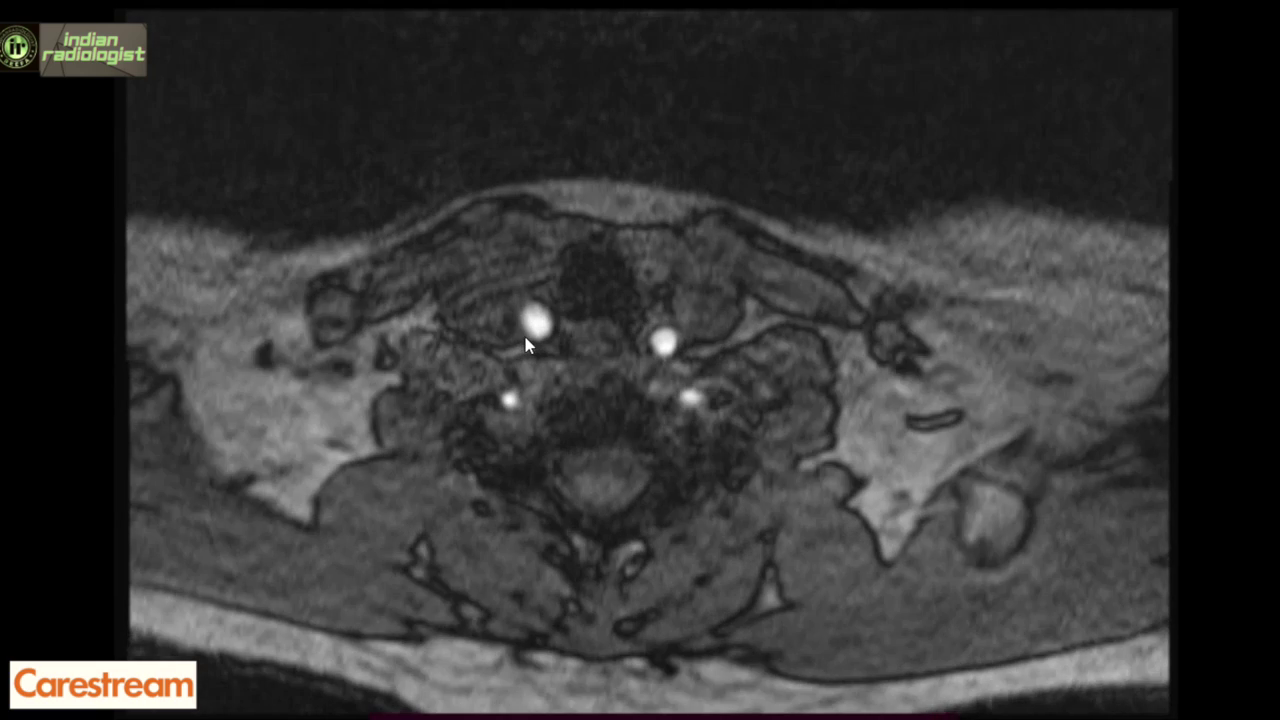
{"action": "scroll", "coordinate": [526, 340], "scroll_direction": "down", "scroll_amount": 6}
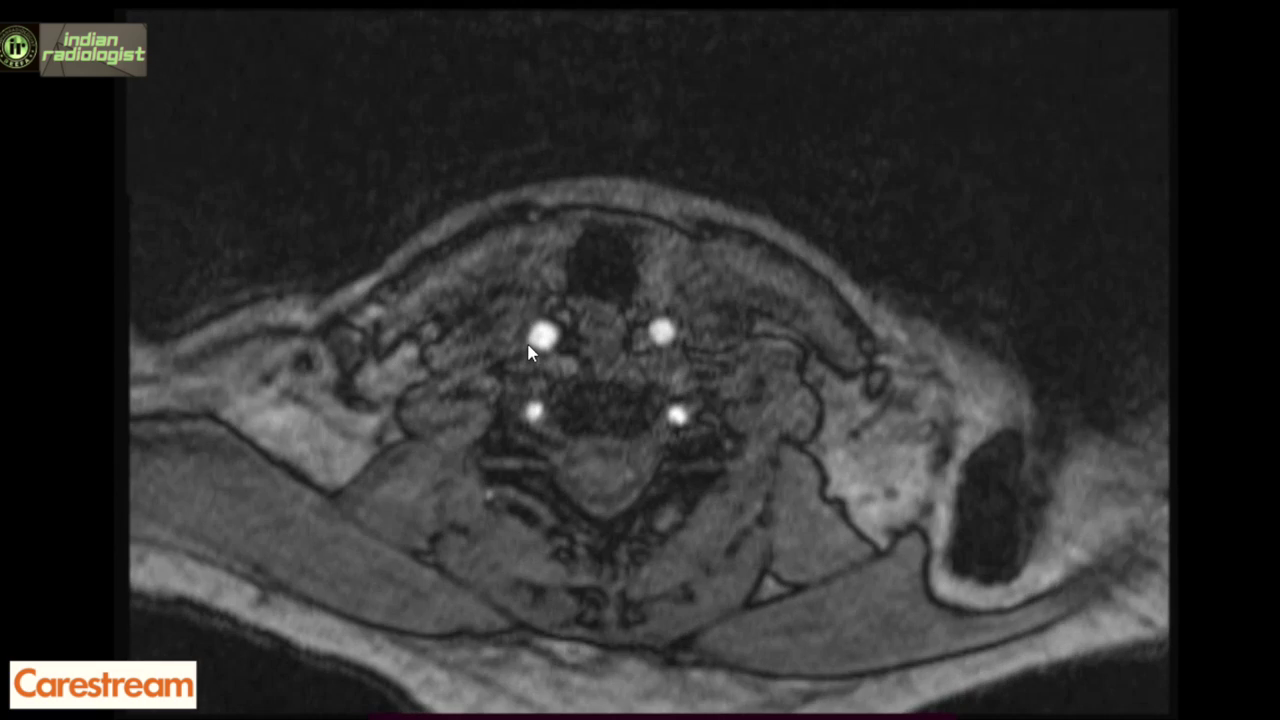
{"action": "scroll", "coordinate": [530, 352], "scroll_direction": "down", "scroll_amount": 3}
{"action": "scroll", "coordinate": [530, 352], "scroll_direction": "down", "scroll_amount": 1}
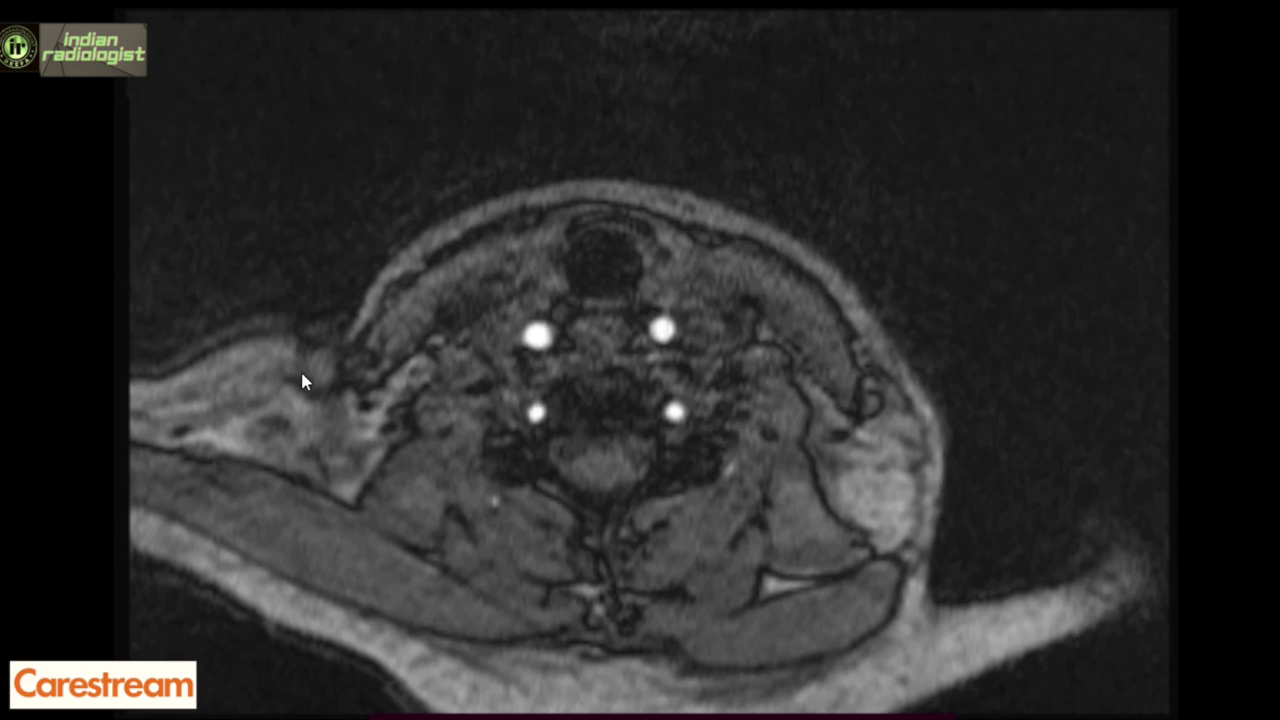
{"action": "left_click", "coordinate": [447, 190]}
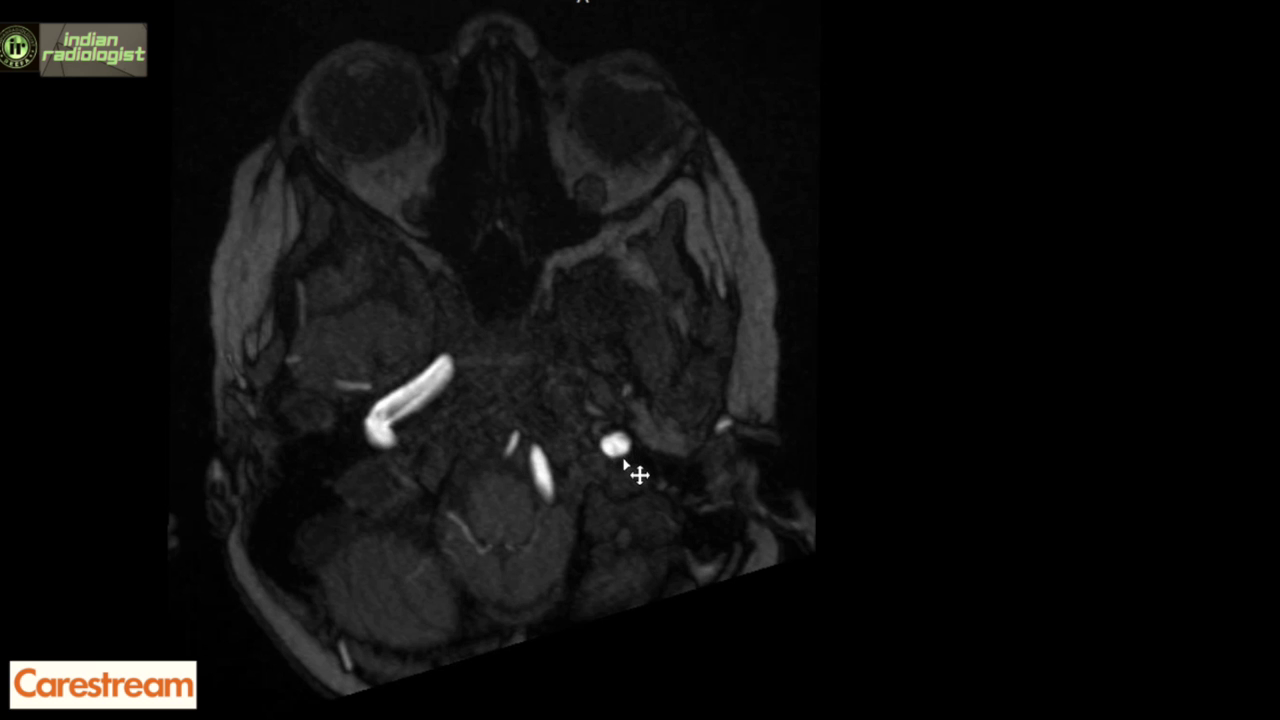
Step through the axial head slices past the circle of Willis and MCA branches to the cavernous carotids.
{"action": "scroll", "coordinate": [640, 472], "scroll_direction": "down", "scroll_amount": 3}
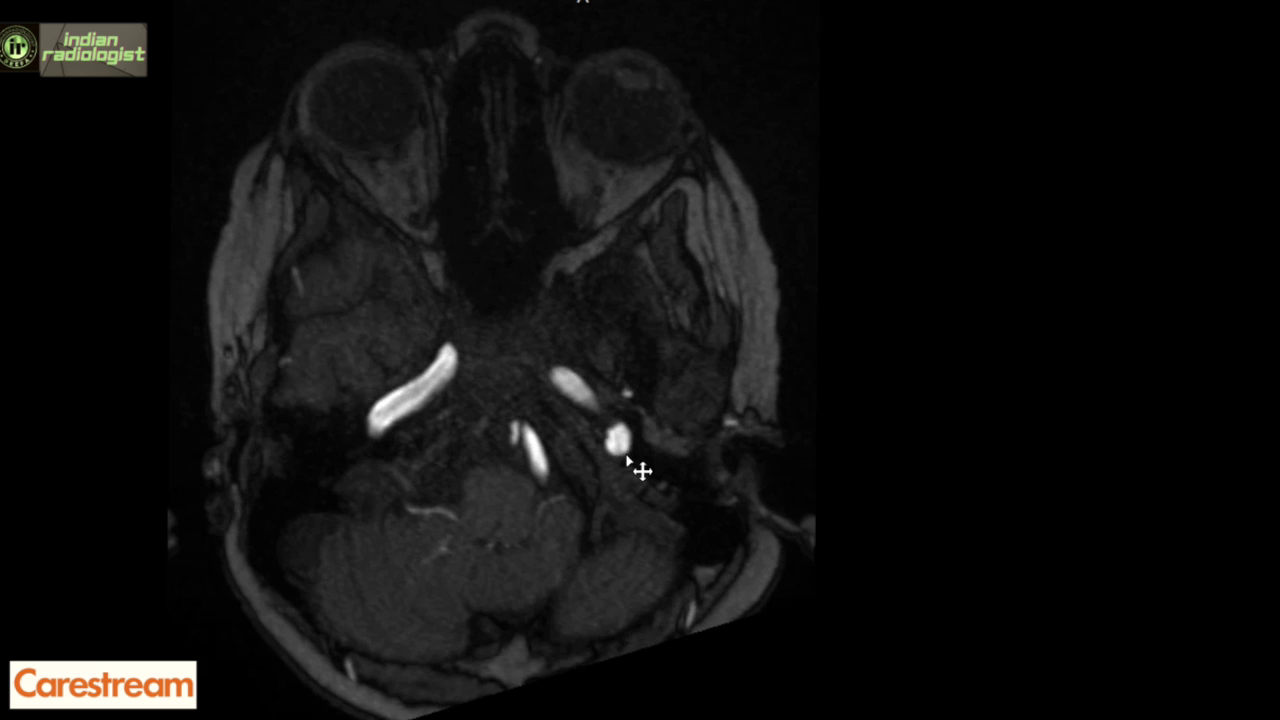
{"action": "scroll", "coordinate": [640, 470], "scroll_direction": "down", "scroll_amount": 5}
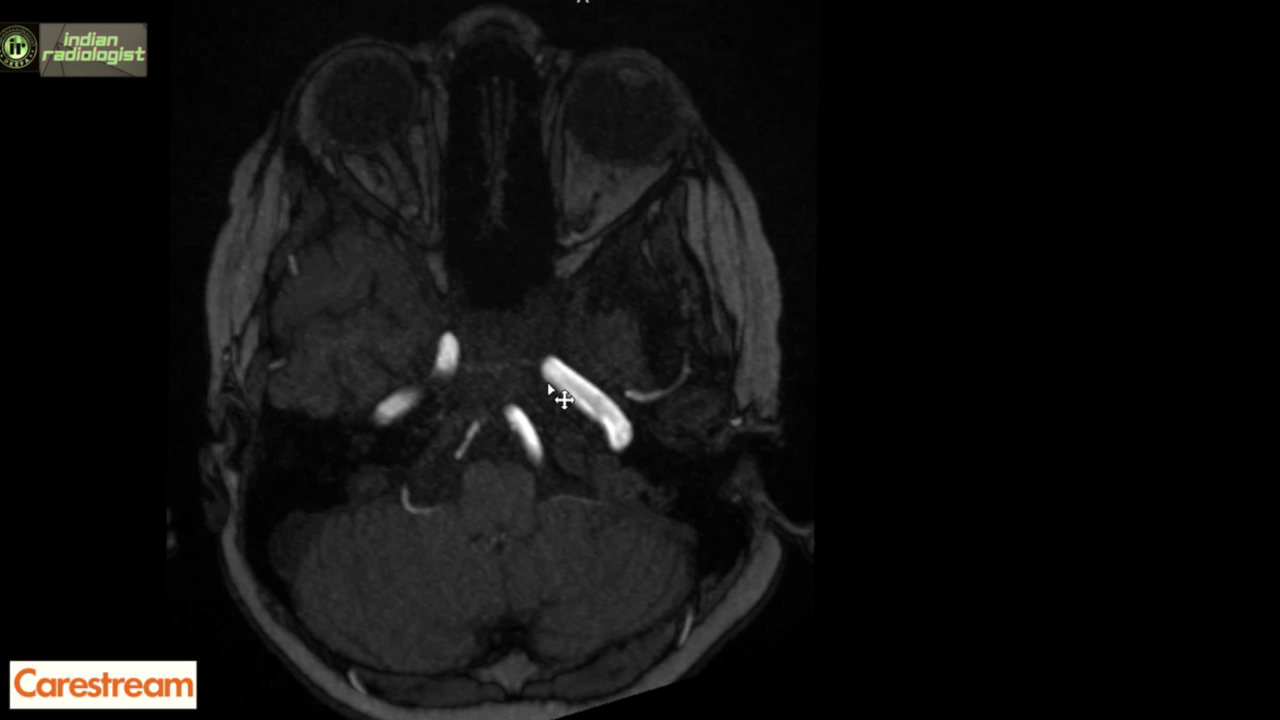
{"action": "scroll", "coordinate": [558, 393], "scroll_direction": "down", "scroll_amount": 2}
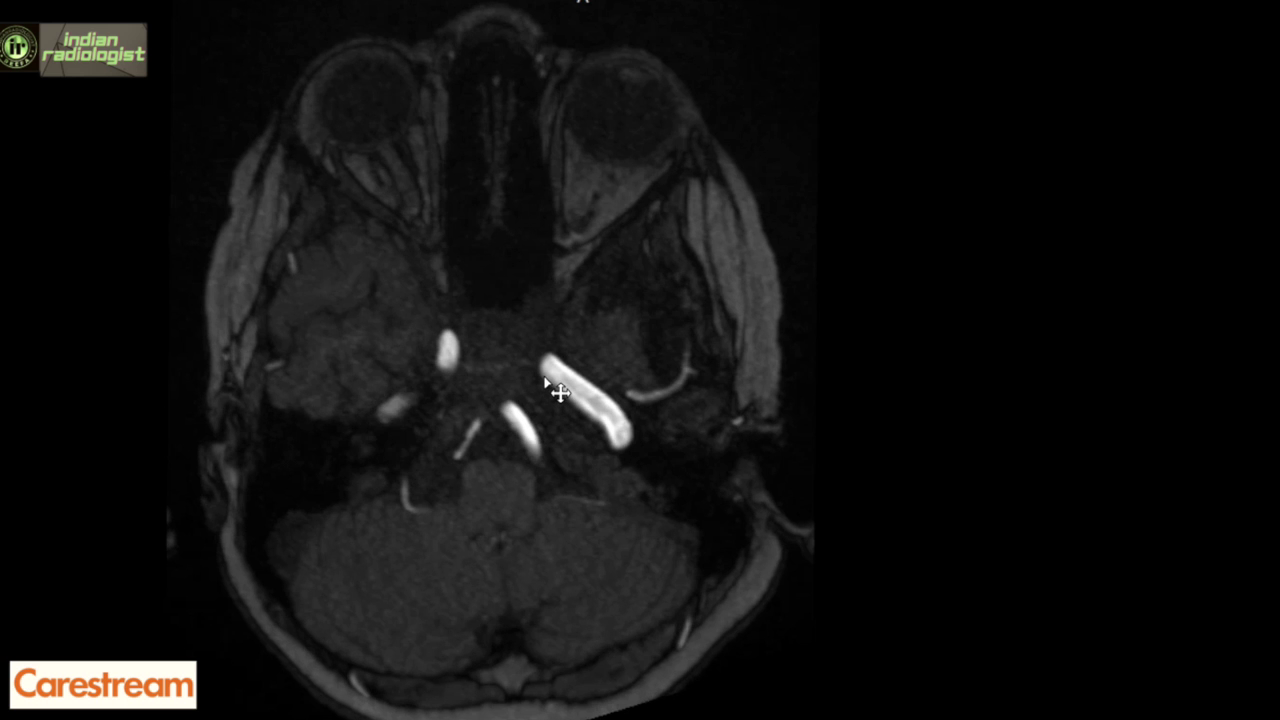
{"action": "scroll", "coordinate": [558, 393], "scroll_direction": "down", "scroll_amount": 2}
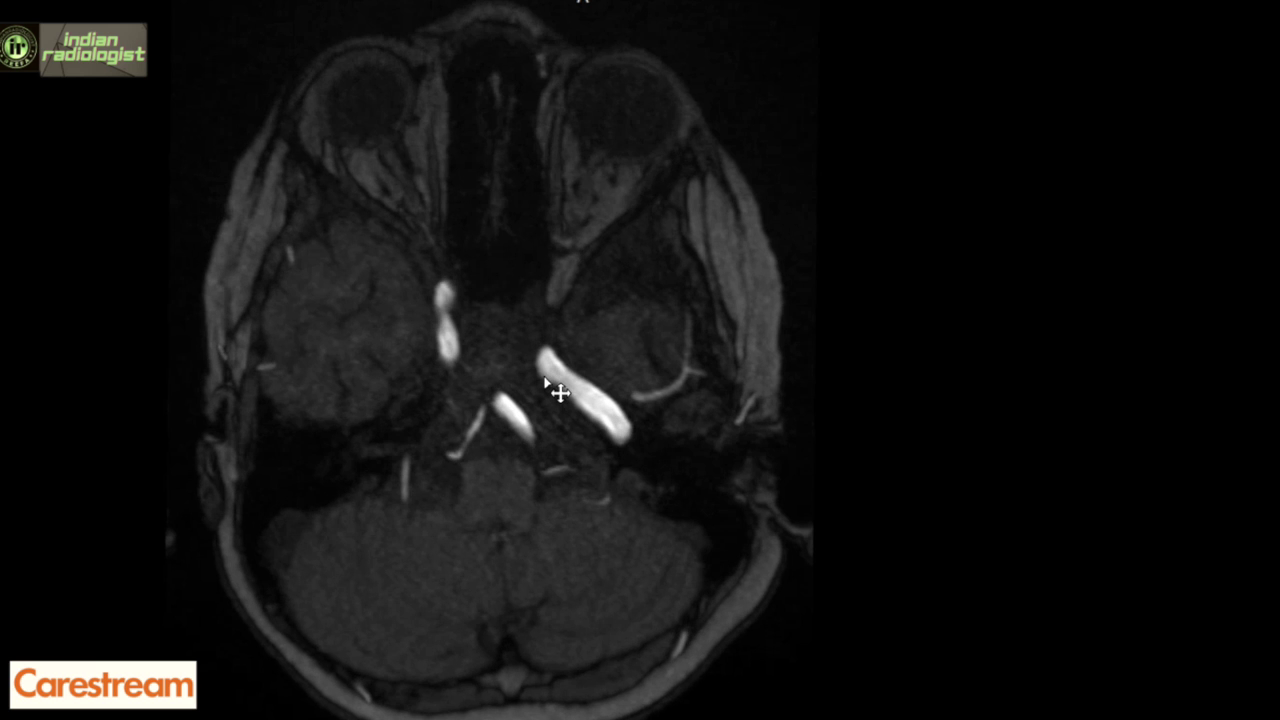
{"action": "scroll", "coordinate": [565, 386], "scroll_direction": "down", "scroll_amount": 4}
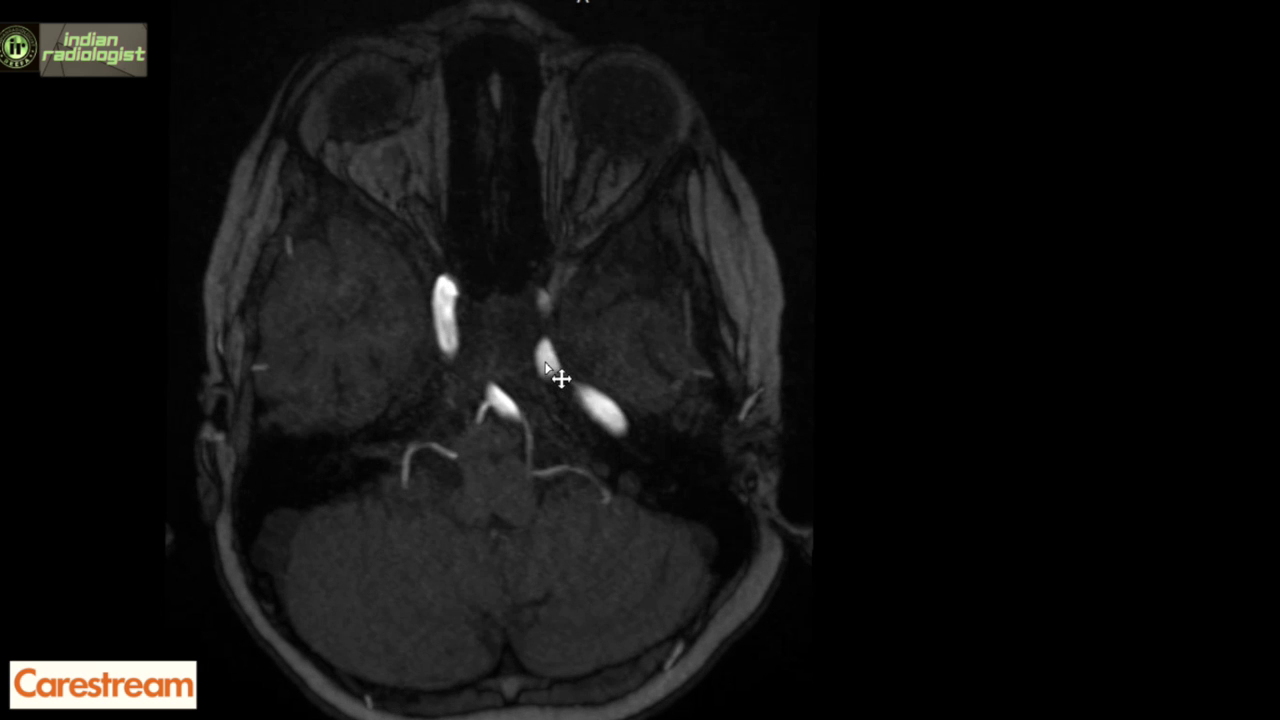
{"action": "scroll", "coordinate": [561, 368], "scroll_direction": "down", "scroll_amount": 2}
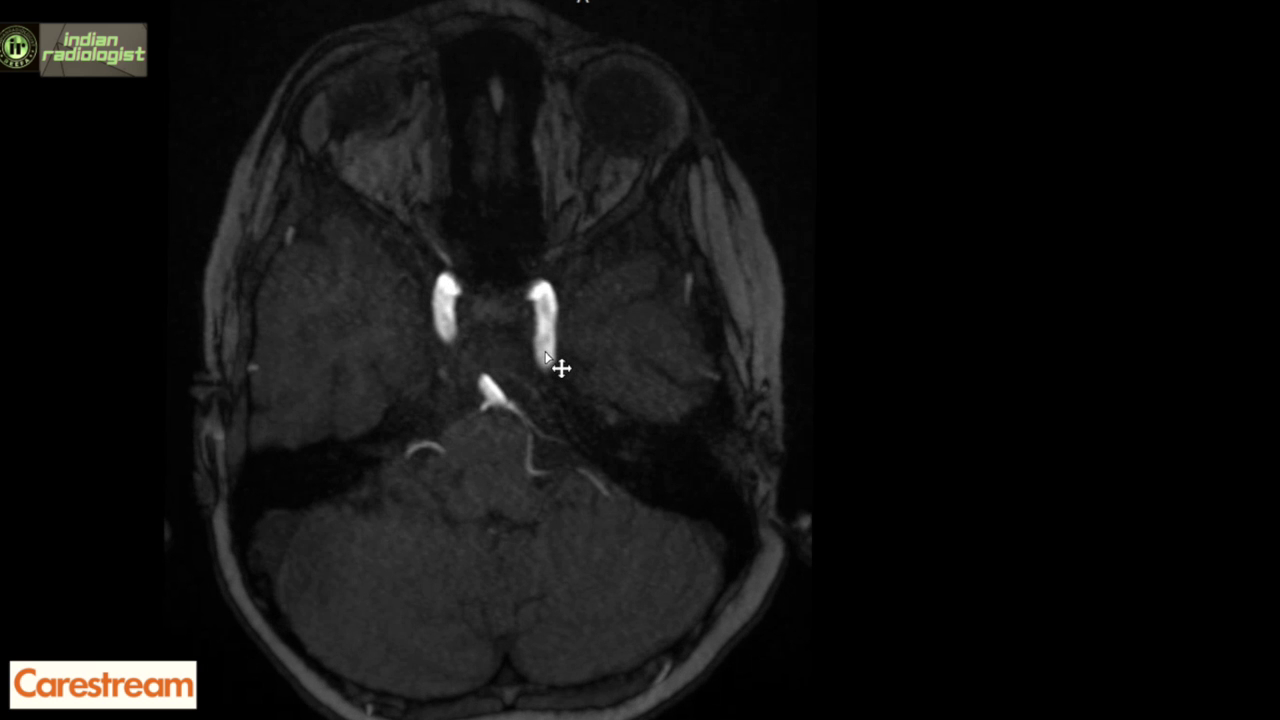
{"action": "scroll", "coordinate": [561, 368], "scroll_direction": "down", "scroll_amount": 1}
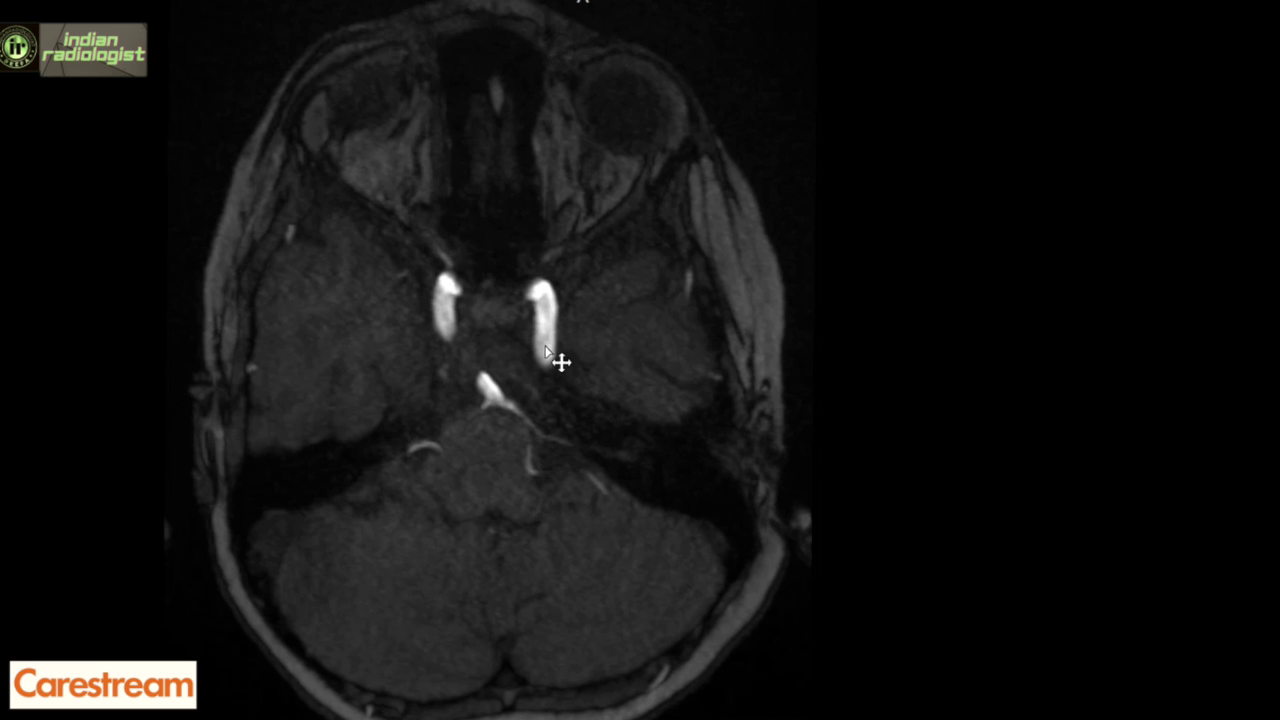
{"action": "scroll", "coordinate": [560, 312], "scroll_direction": "down", "scroll_amount": 5}
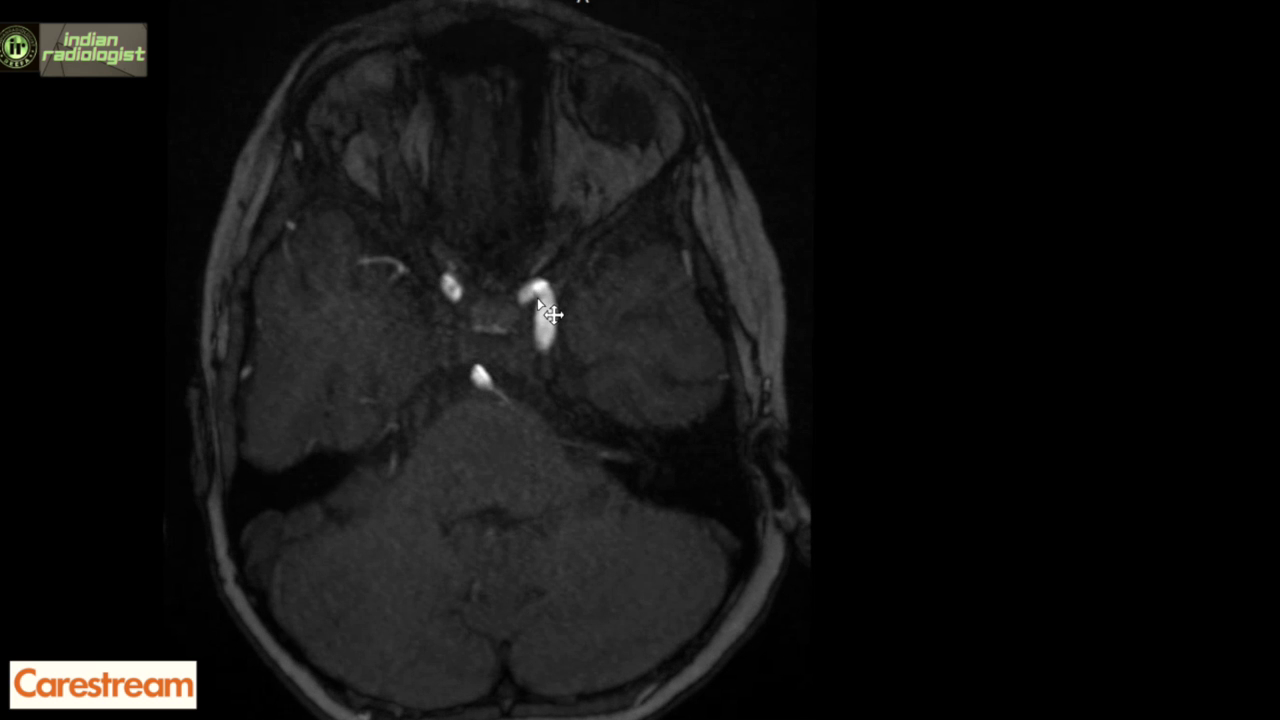
{"action": "scroll", "coordinate": [552, 314], "scroll_direction": "down", "scroll_amount": 5}
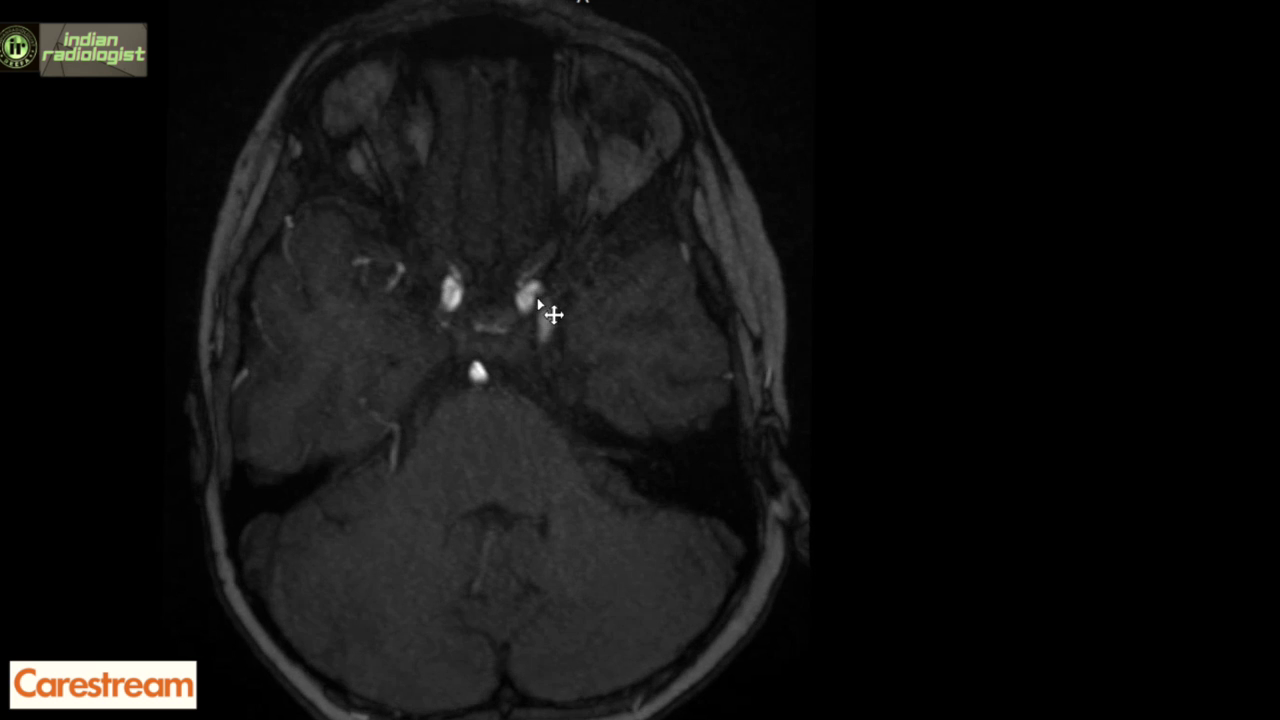
{"action": "scroll", "coordinate": [543, 343], "scroll_direction": "down", "scroll_amount": 5}
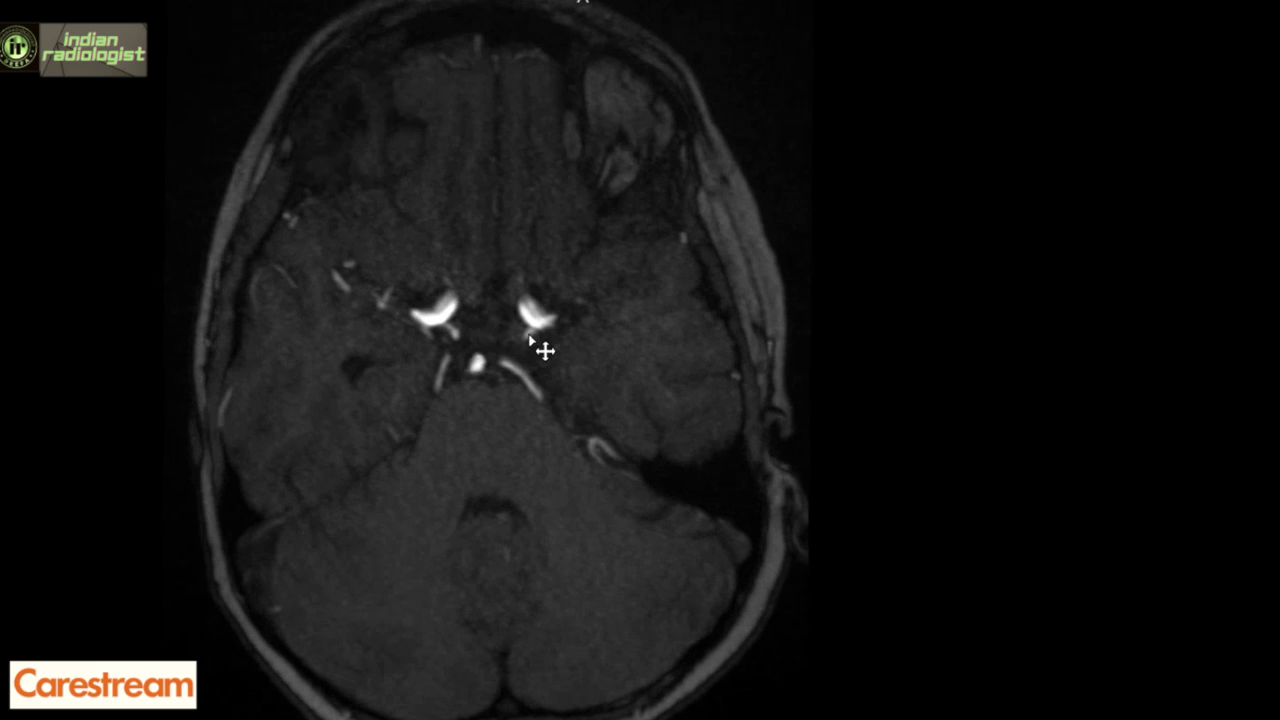
{"action": "scroll", "coordinate": [556, 334], "scroll_direction": "down", "scroll_amount": 6}
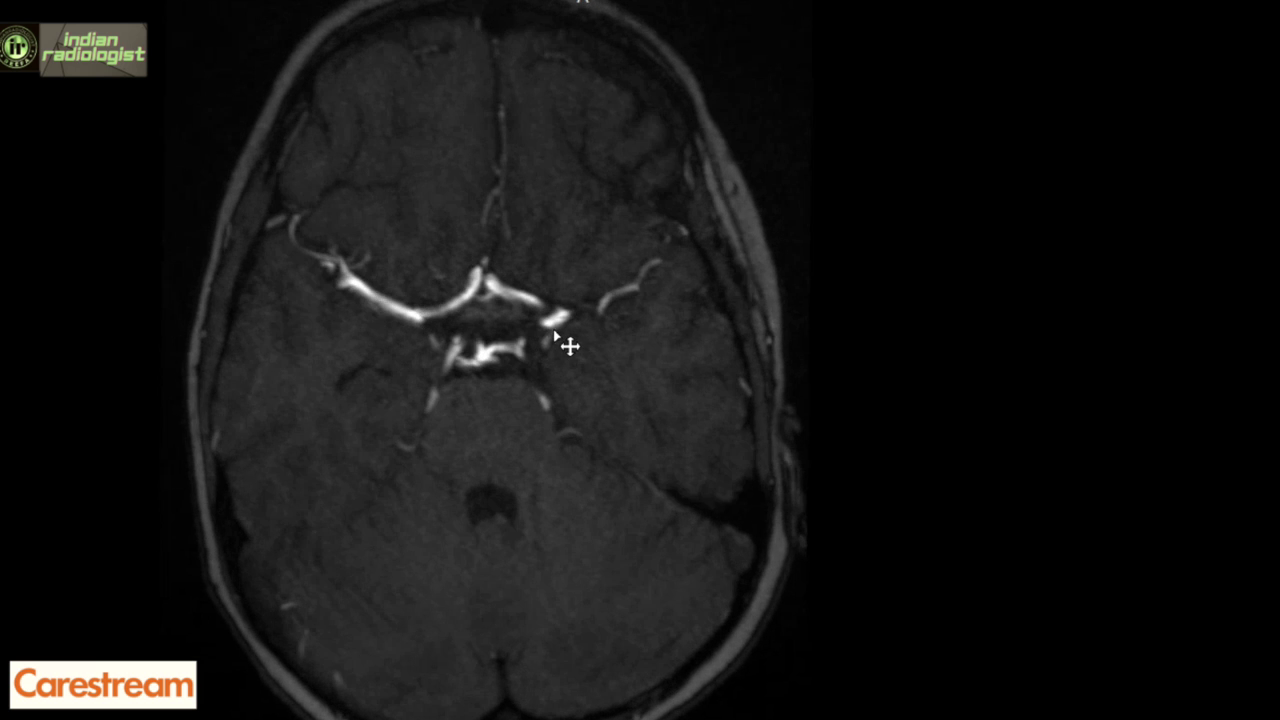
{"action": "scroll", "coordinate": [588, 345], "scroll_direction": "down", "scroll_amount": 3}
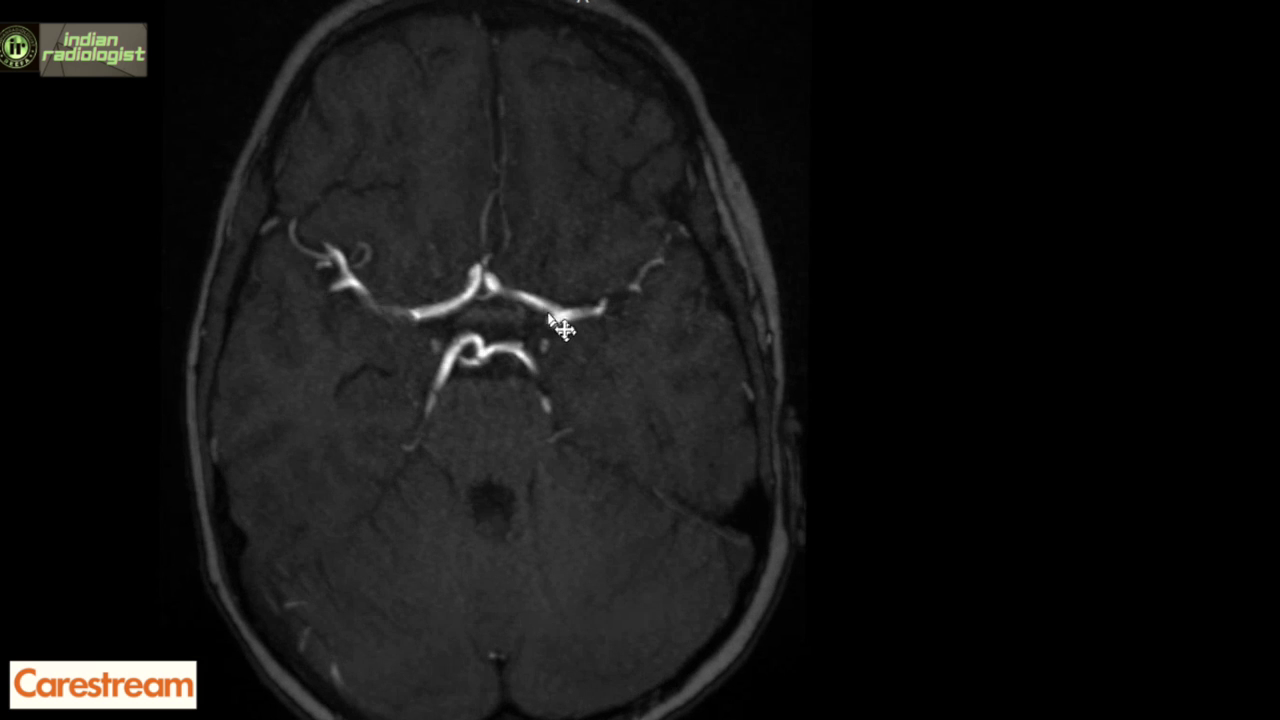
{"action": "scroll", "coordinate": [610, 336], "scroll_direction": "down", "scroll_amount": 2}
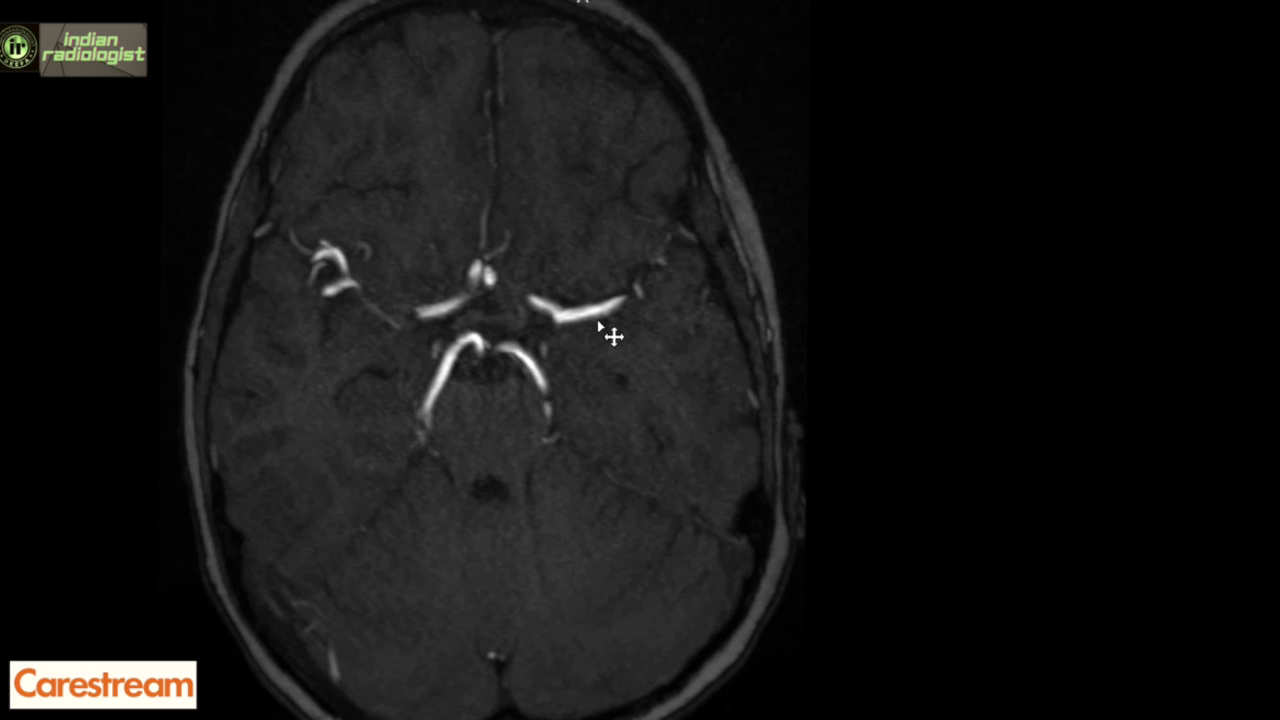
{"action": "scroll", "coordinate": [600, 328], "scroll_direction": "down", "scroll_amount": 1}
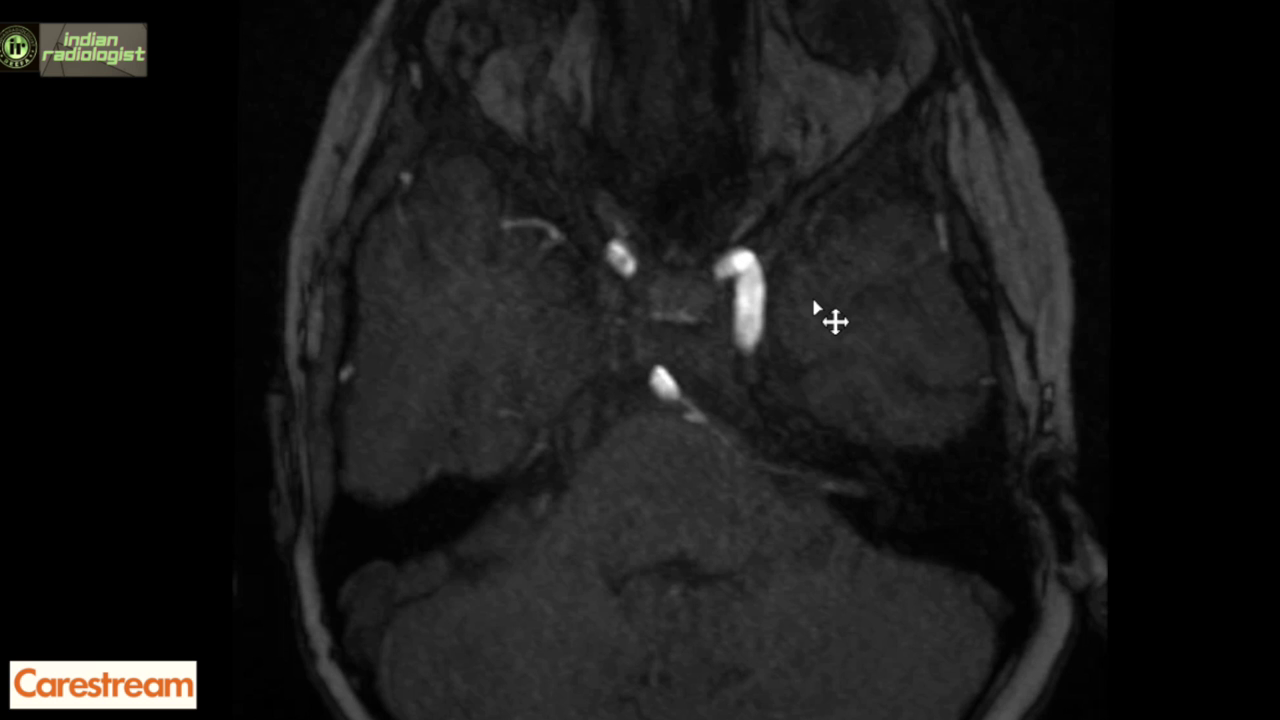
Page the axial slices up from the skull-base carotids toward the circle of Willis.
{"action": "scroll", "coordinate": [790, 268], "scroll_direction": "down", "scroll_amount": 3}
{"action": "scroll", "coordinate": [738, 266], "scroll_direction": "down", "scroll_amount": 3}
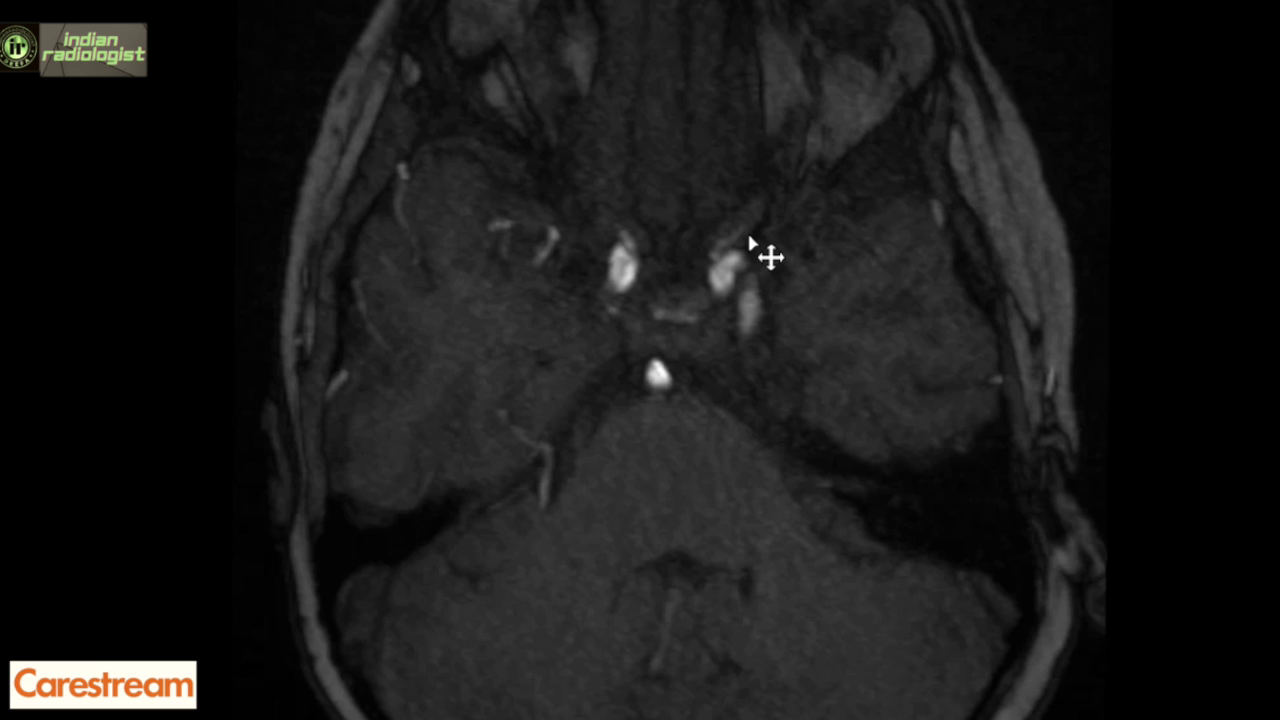
{"action": "scroll", "coordinate": [781, 256], "scroll_direction": "down", "scroll_amount": 2}
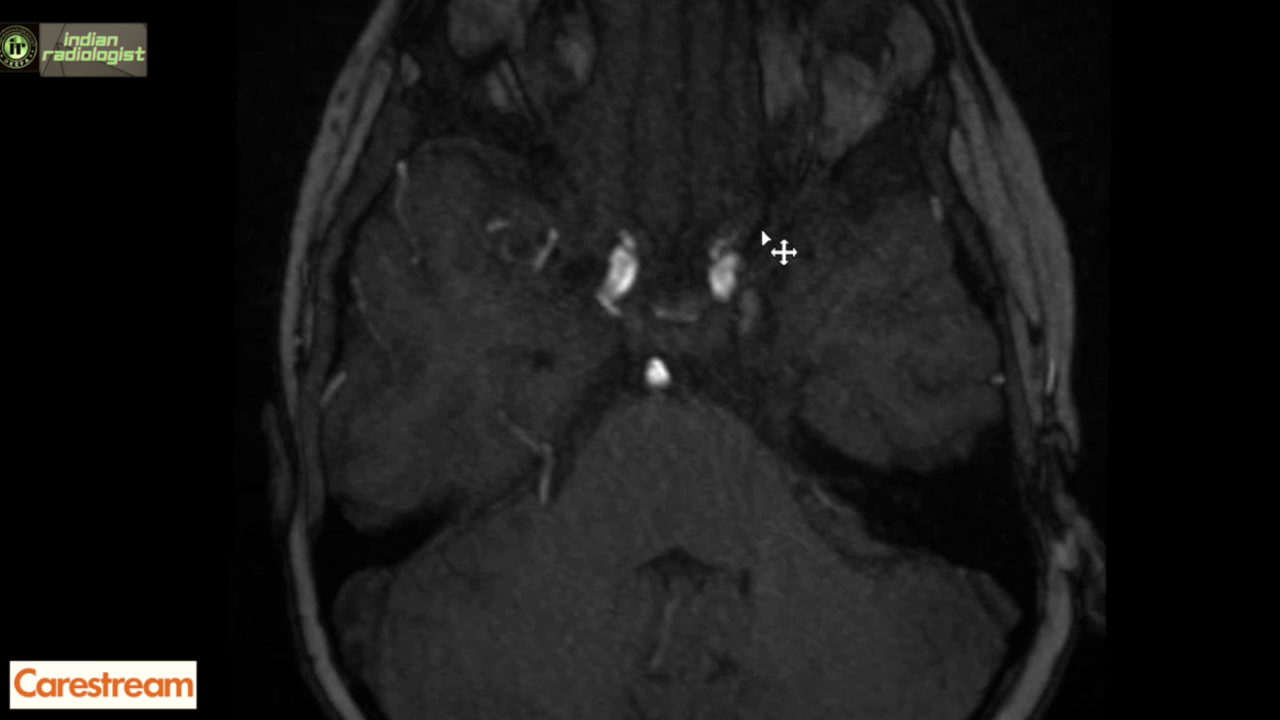
{"action": "scroll", "coordinate": [781, 251], "scroll_direction": "down", "scroll_amount": 4}
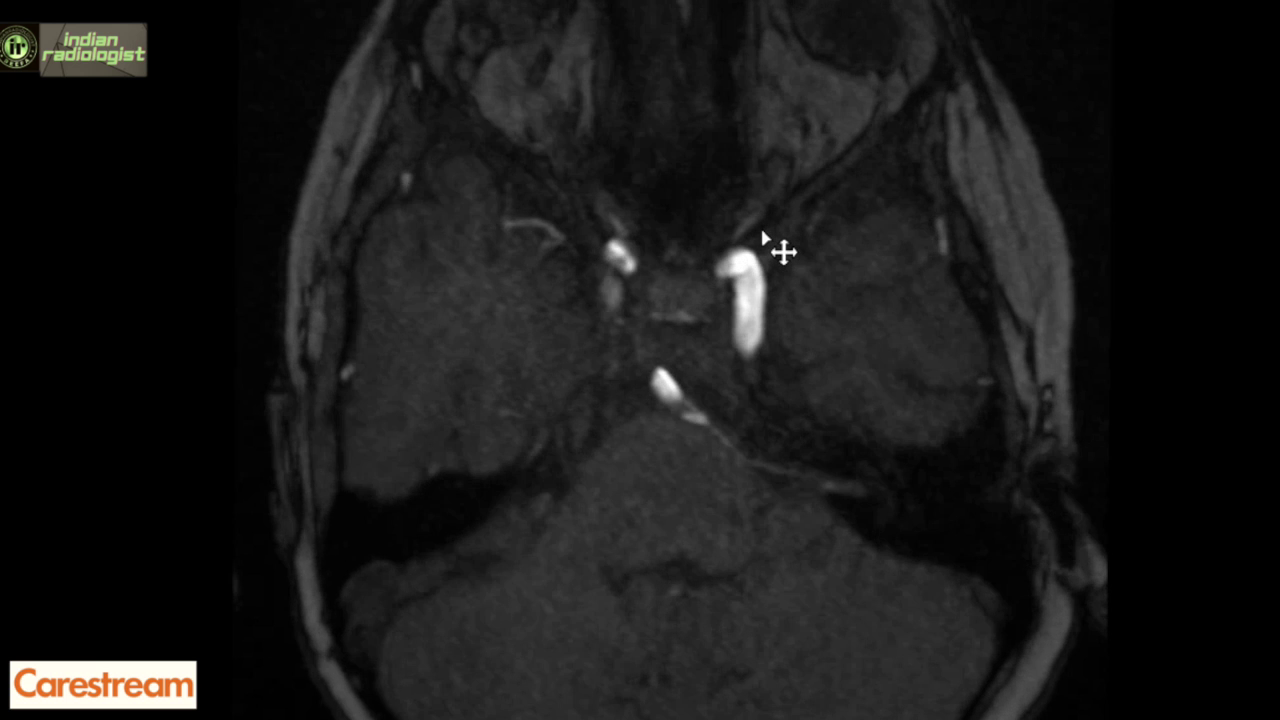
{"action": "scroll", "coordinate": [781, 251], "scroll_direction": "down", "scroll_amount": 3}
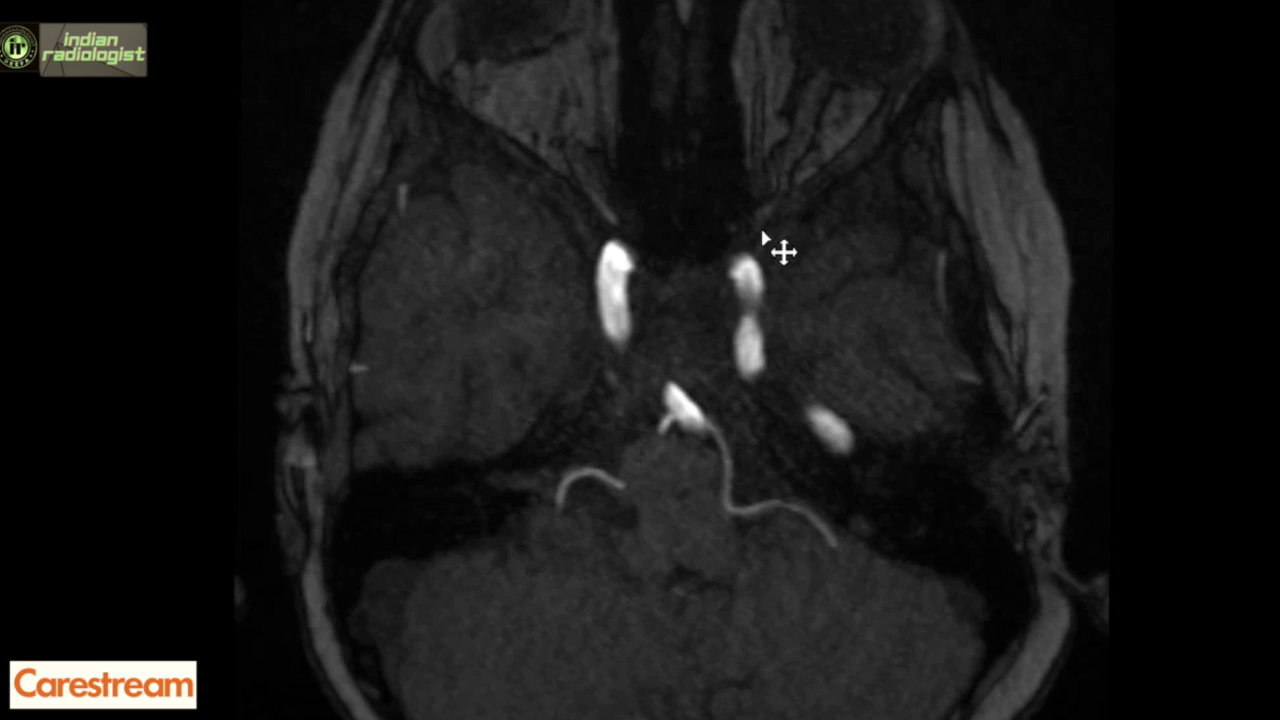
{"action": "scroll", "coordinate": [777, 255], "scroll_direction": "up", "scroll_amount": 3}
{"action": "scroll", "coordinate": [777, 255], "scroll_direction": "down", "scroll_amount": 5}
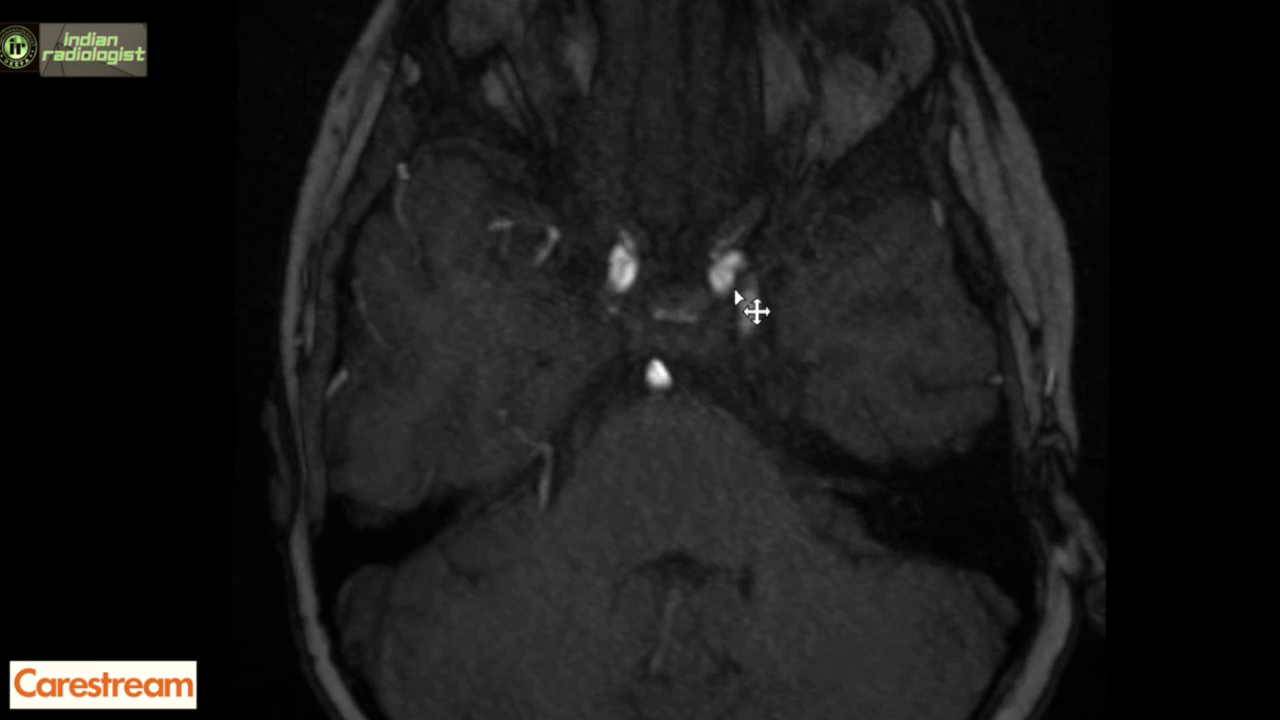
{"action": "scroll", "coordinate": [742, 320], "scroll_direction": "down", "scroll_amount": 2}
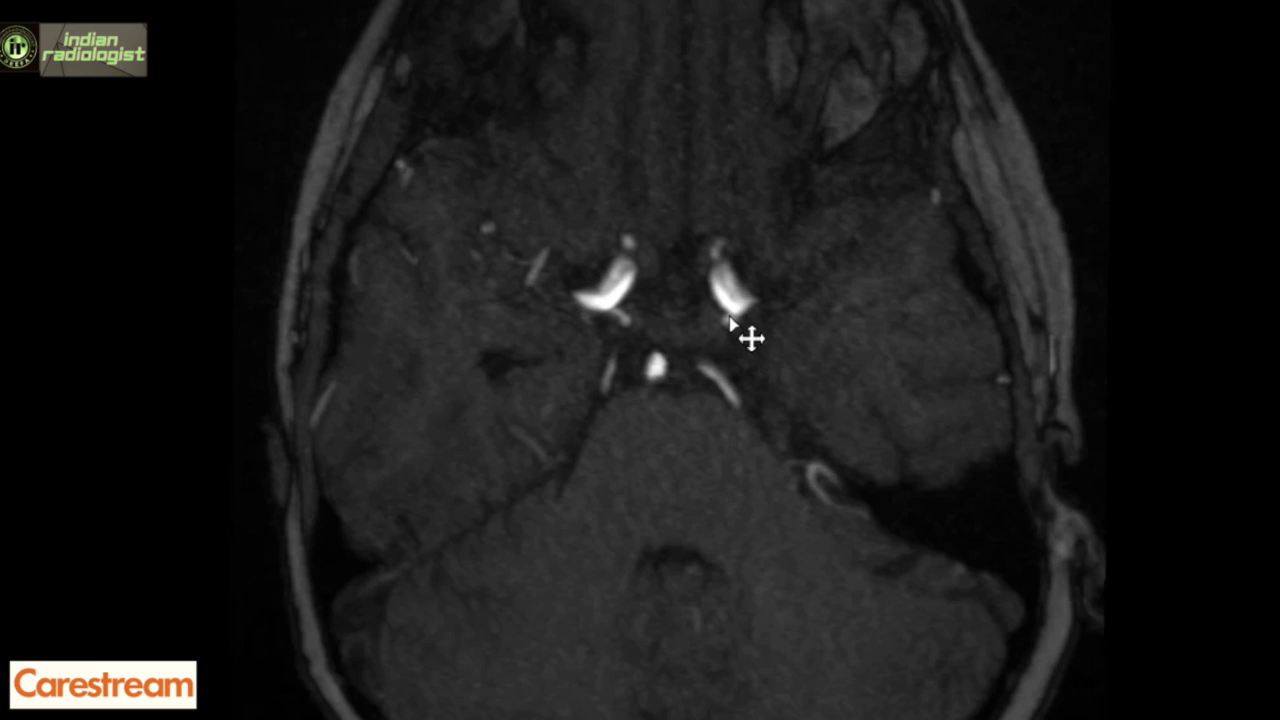
{"action": "scroll", "coordinate": [740, 330], "scroll_direction": "down", "scroll_amount": 5}
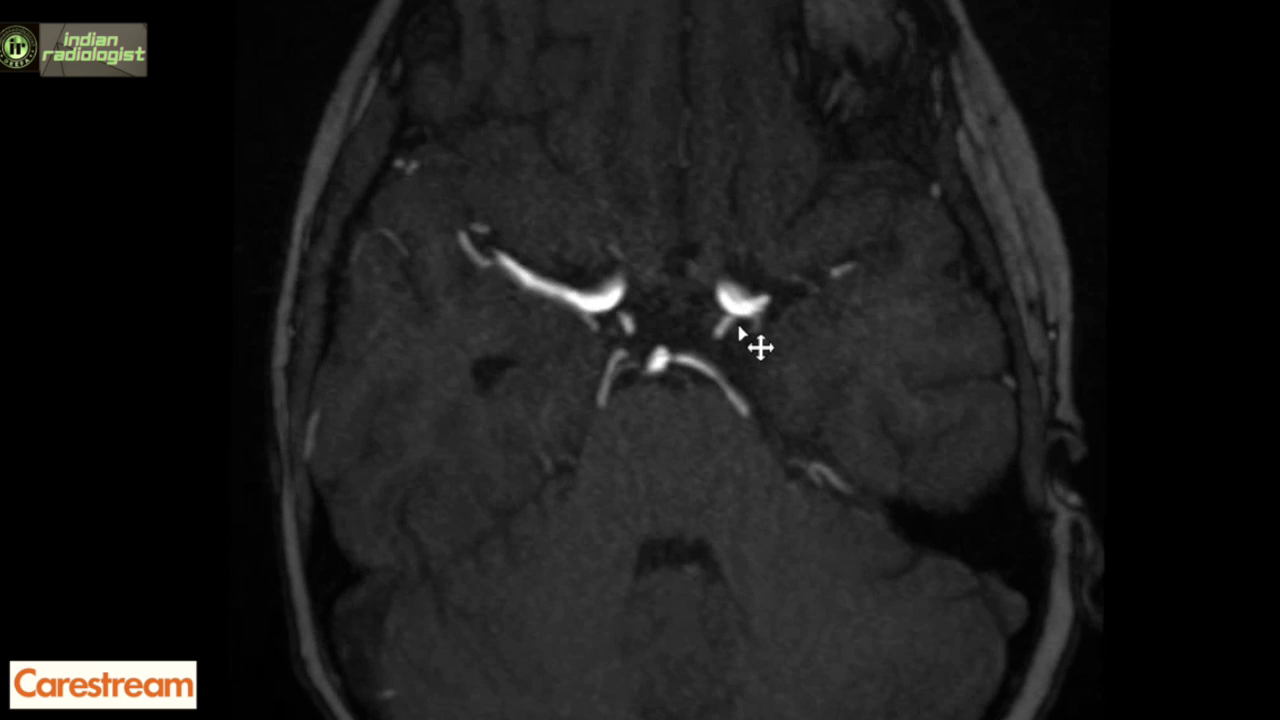
{"action": "scroll", "coordinate": [740, 333], "scroll_direction": "down", "scroll_amount": 5}
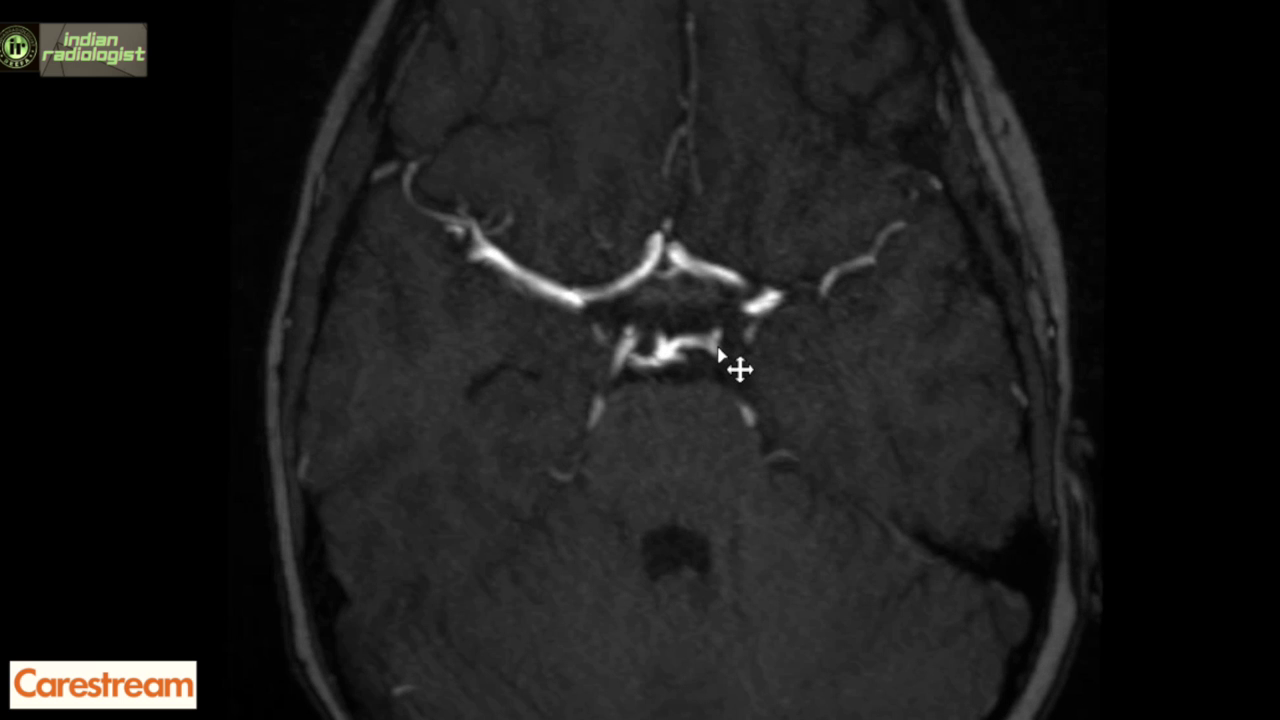
Recentre the circle of Willis and fine-tune the slice to show the middle and posterior cerebral arteries.
{"action": "left_click_drag", "start_coordinate": [721, 352], "coordinate": [693, 358]}
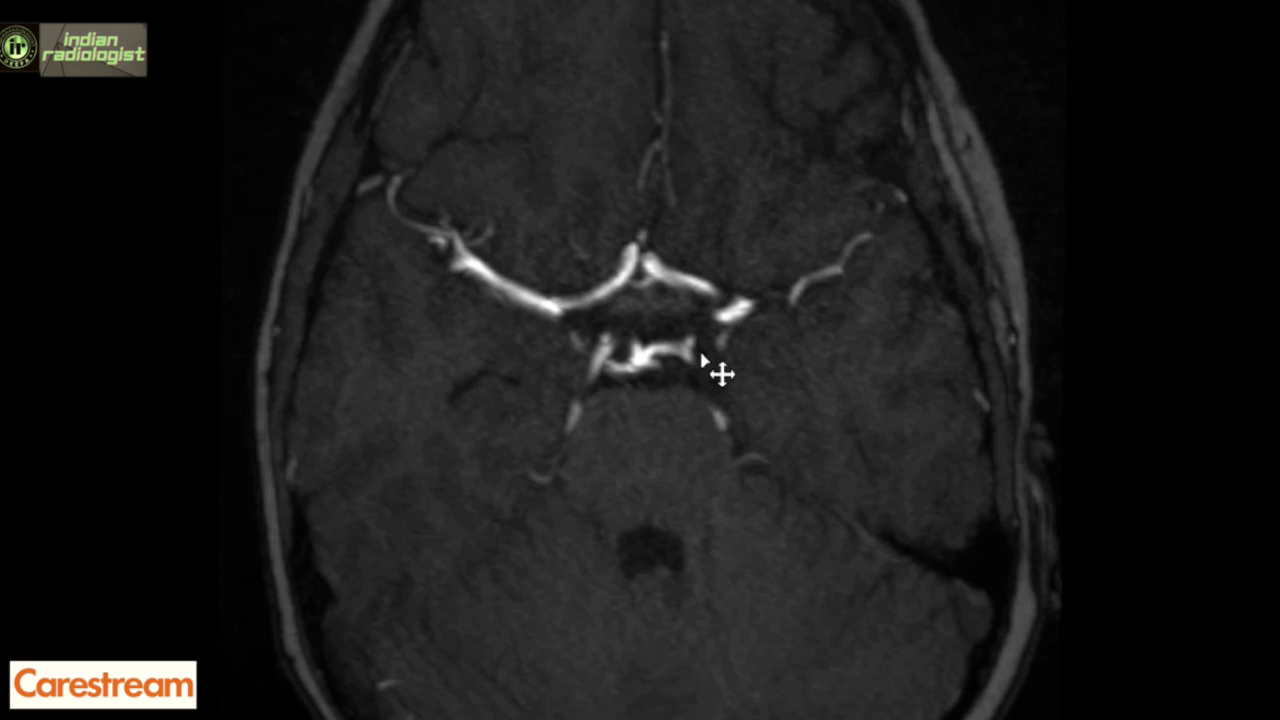
{"action": "scroll", "coordinate": [763, 367], "scroll_direction": "down", "scroll_amount": 1}
{"action": "scroll", "coordinate": [755, 362], "scroll_direction": "up", "scroll_amount": 1}
{"action": "scroll", "coordinate": [751, 358], "scroll_direction": "down", "scroll_amount": 5}
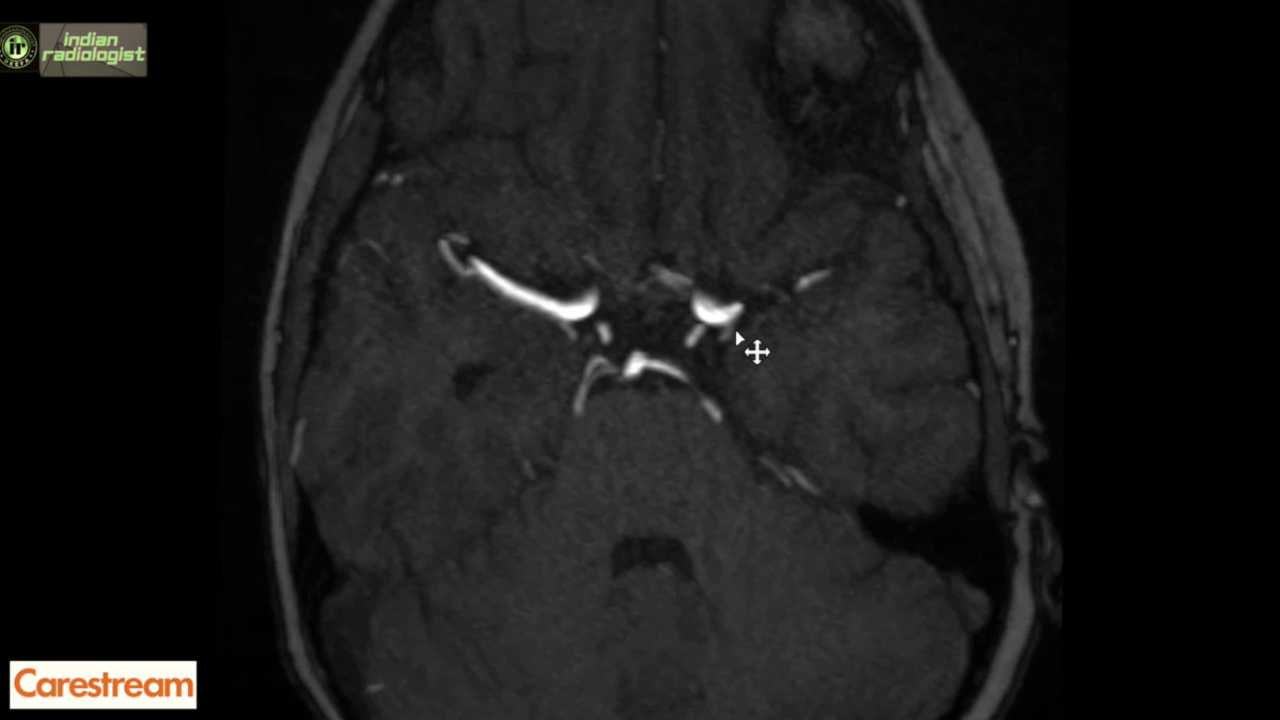
{"action": "scroll", "coordinate": [756, 351], "scroll_direction": "up", "scroll_amount": 6}
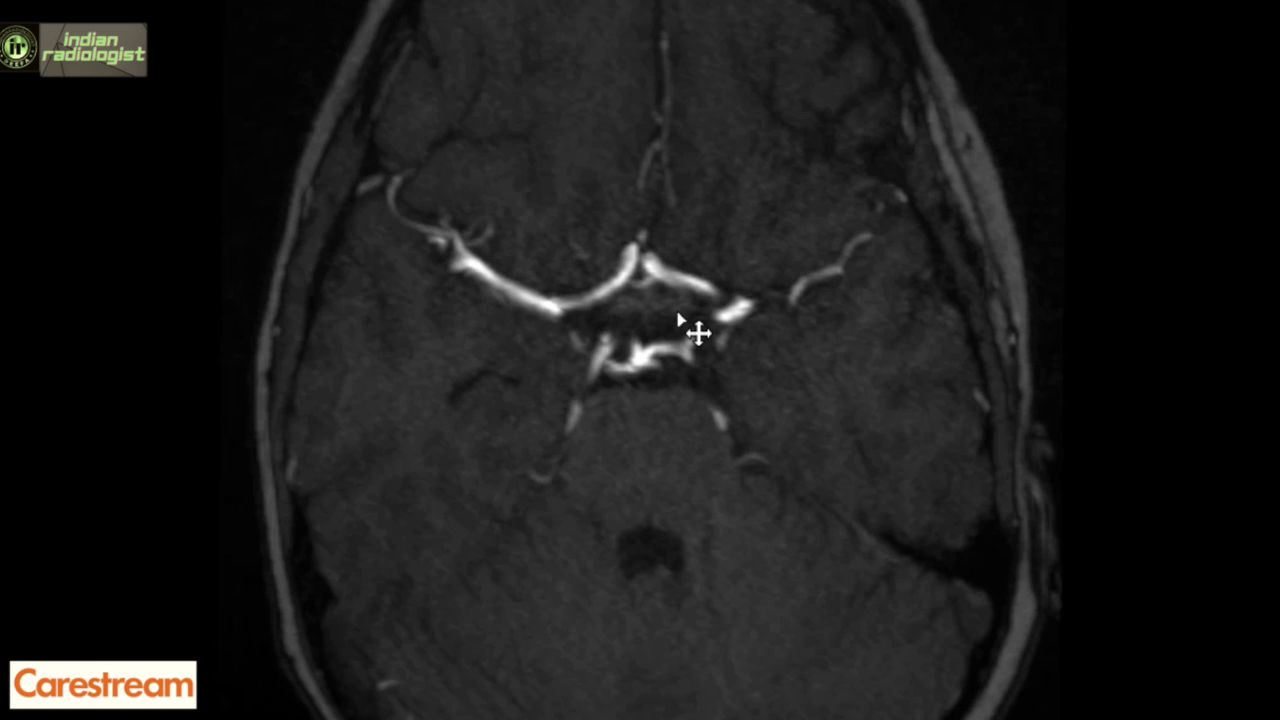
{"action": "scroll", "coordinate": [727, 361], "scroll_direction": "up", "scroll_amount": 3}
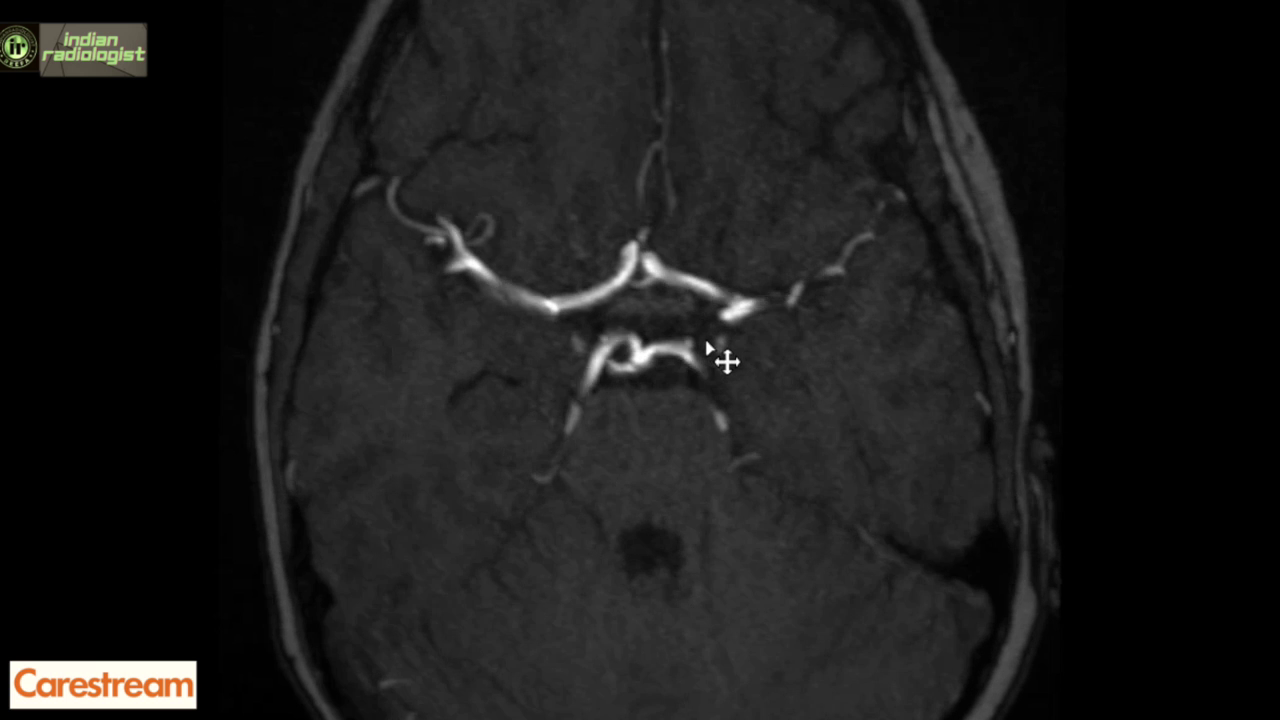
{"action": "scroll", "coordinate": [727, 361], "scroll_direction": "up", "scroll_amount": 1}
{"action": "scroll", "coordinate": [762, 367], "scroll_direction": "down", "scroll_amount": 2}
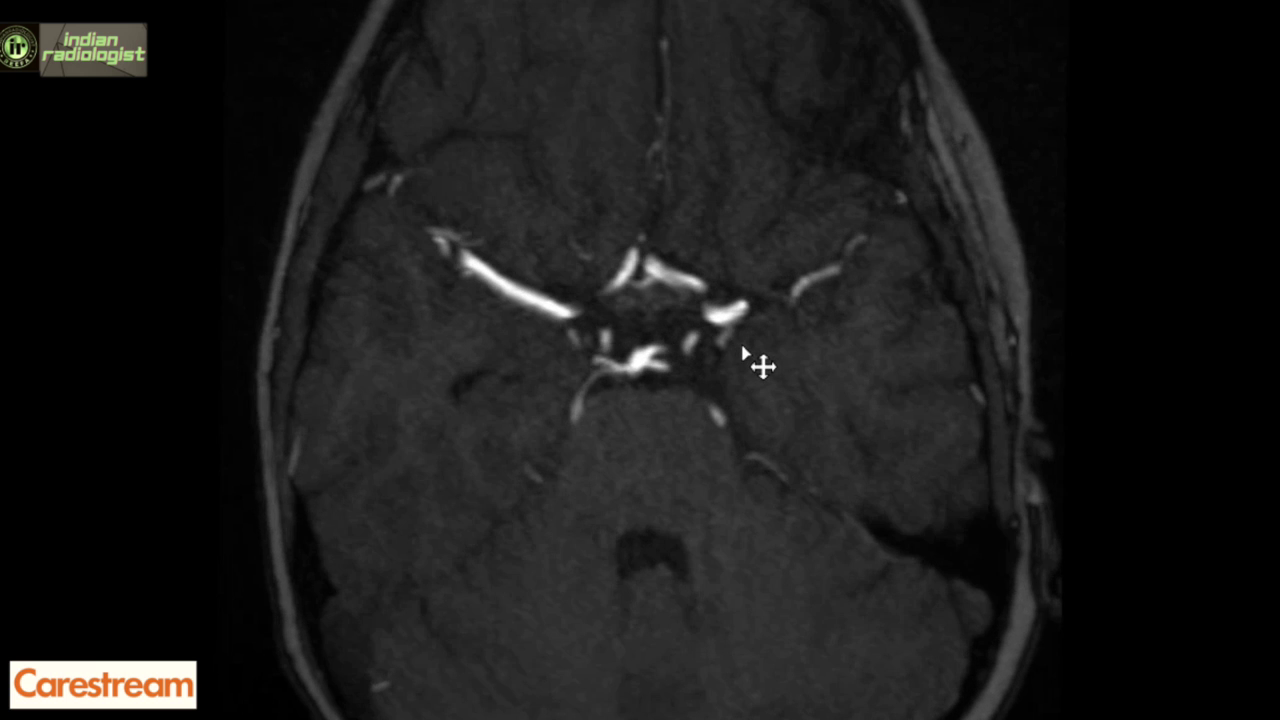
{"action": "scroll", "coordinate": [762, 367], "scroll_direction": "down", "scroll_amount": 2}
{"action": "scroll", "coordinate": [764, 369], "scroll_direction": "down", "scroll_amount": 3}
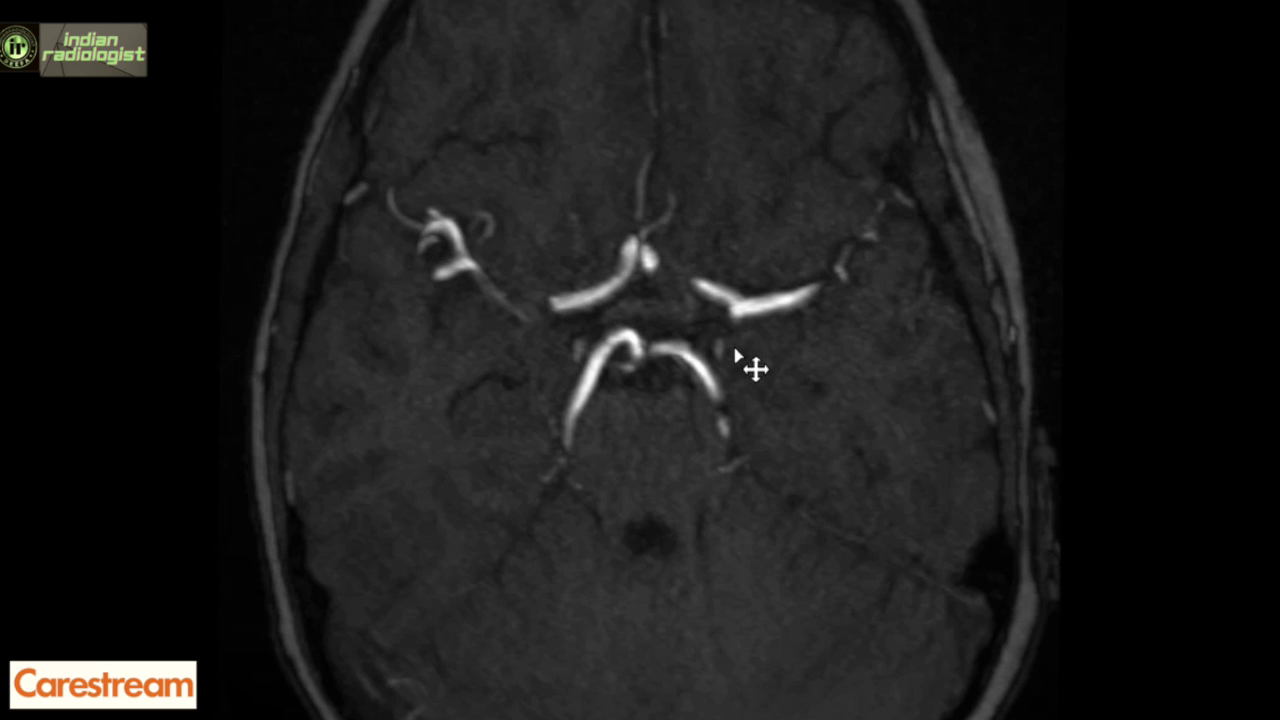
Step up and down through slices just above the circle of Willis to show the anterior cerebral arteries.
{"action": "scroll", "coordinate": [777, 403], "scroll_direction": "down", "scroll_amount": 3}
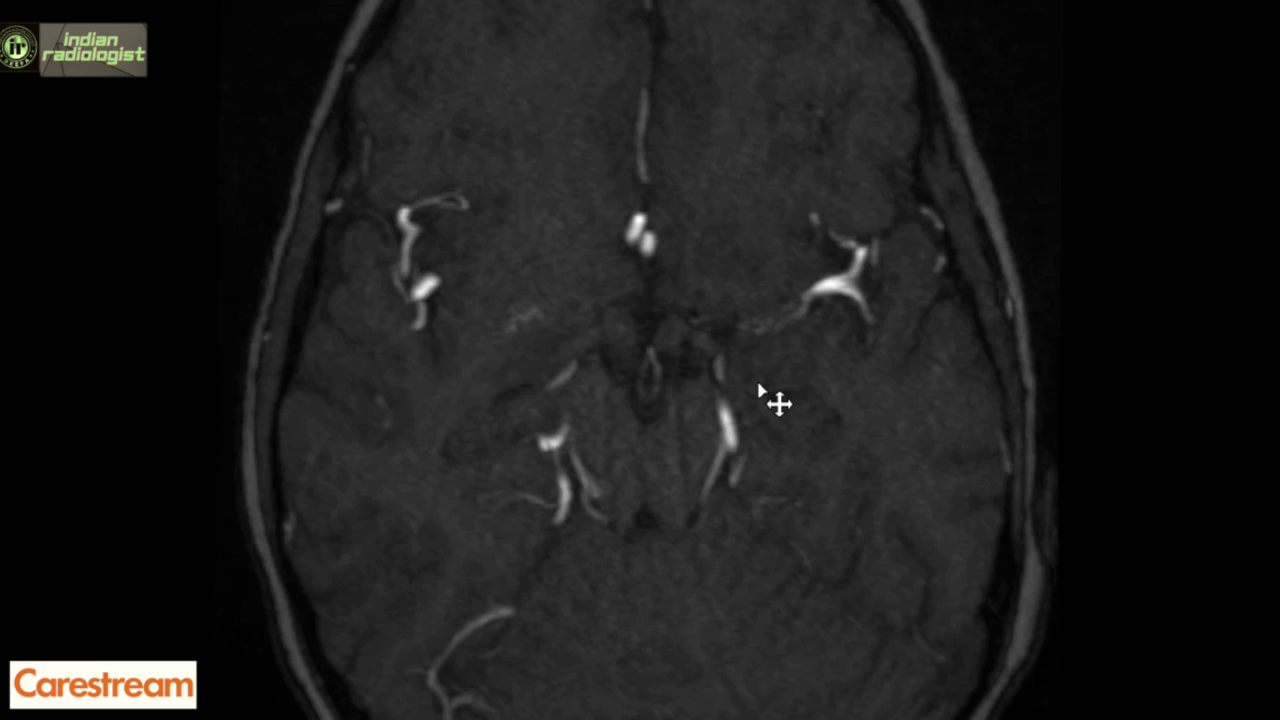
{"action": "scroll", "coordinate": [829, 418], "scroll_direction": "down", "scroll_amount": 4}
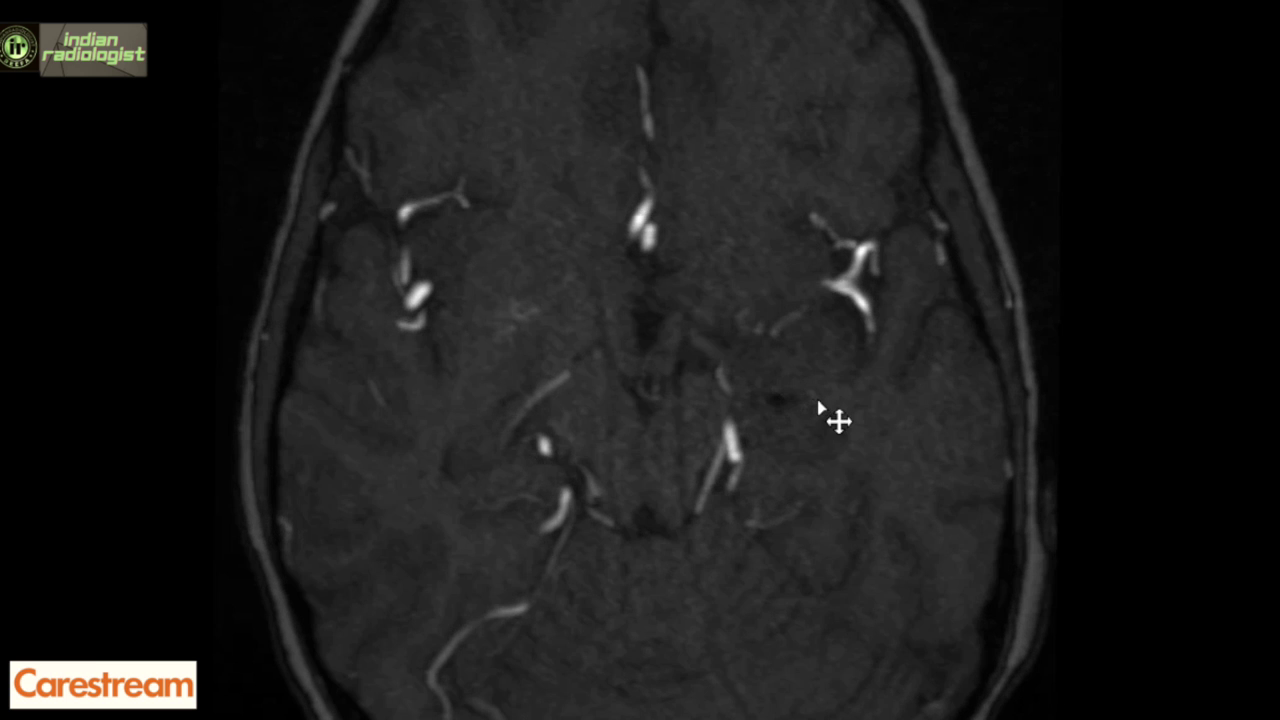
{"action": "scroll", "coordinate": [800, 428], "scroll_direction": "down", "scroll_amount": 1}
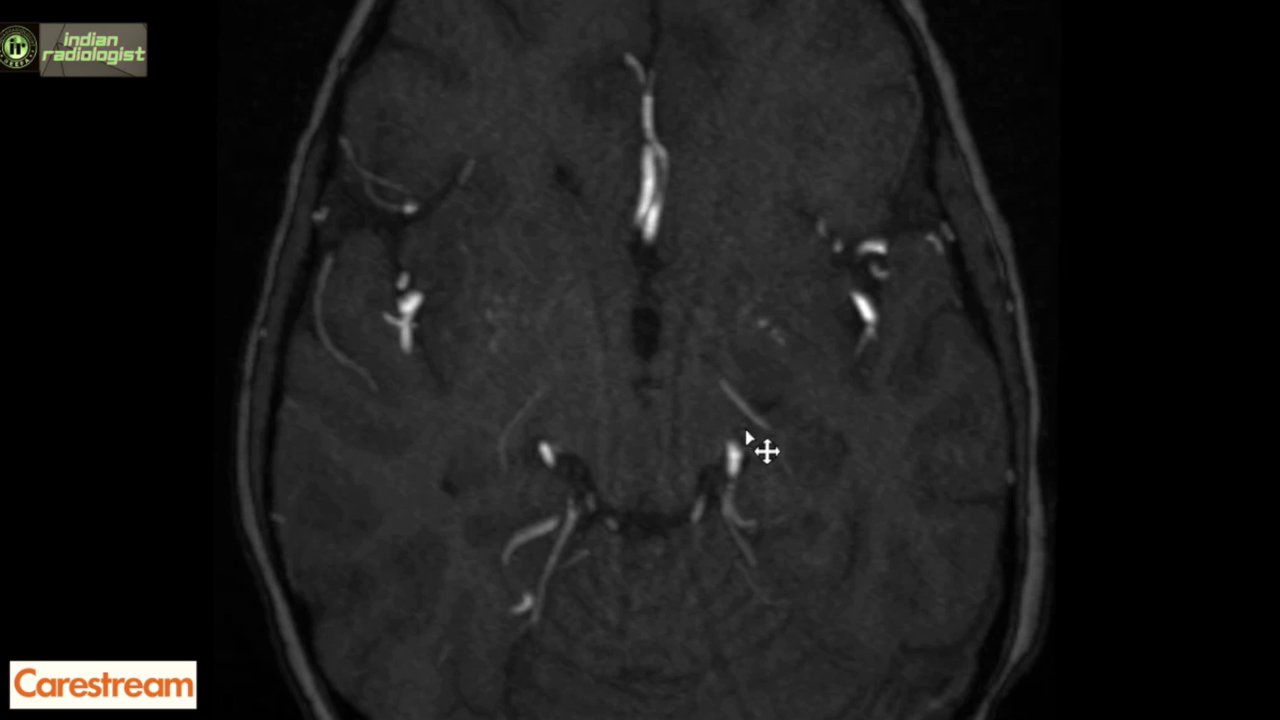
{"action": "scroll", "coordinate": [771, 460], "scroll_direction": "down", "scroll_amount": 2}
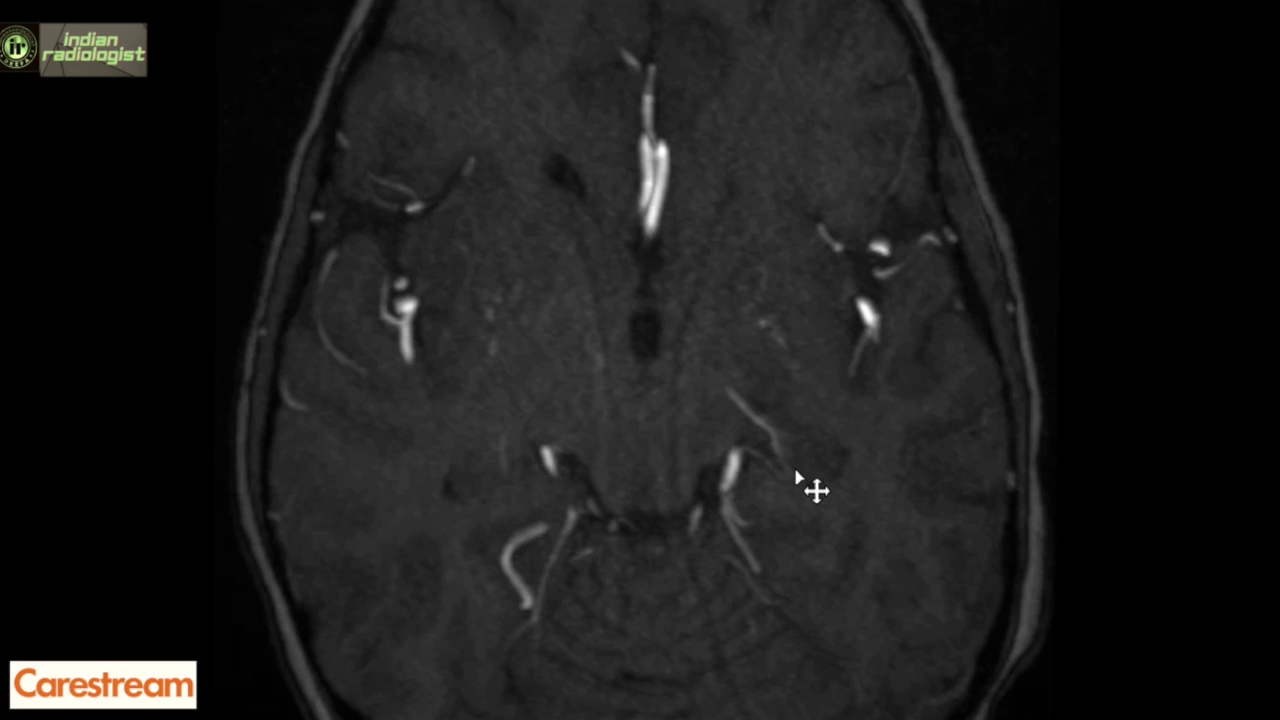
{"action": "scroll", "coordinate": [798, 478], "scroll_direction": "down", "scroll_amount": 1}
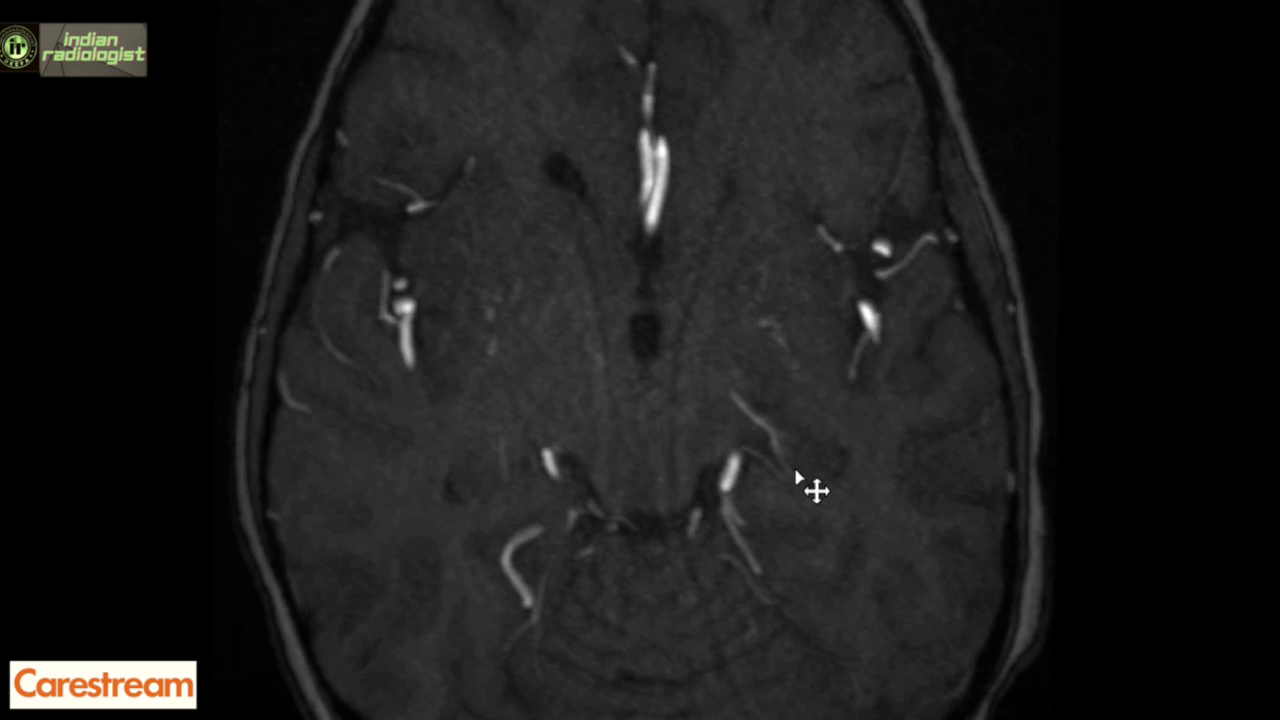
{"action": "scroll", "coordinate": [798, 478], "scroll_direction": "down", "scroll_amount": 1}
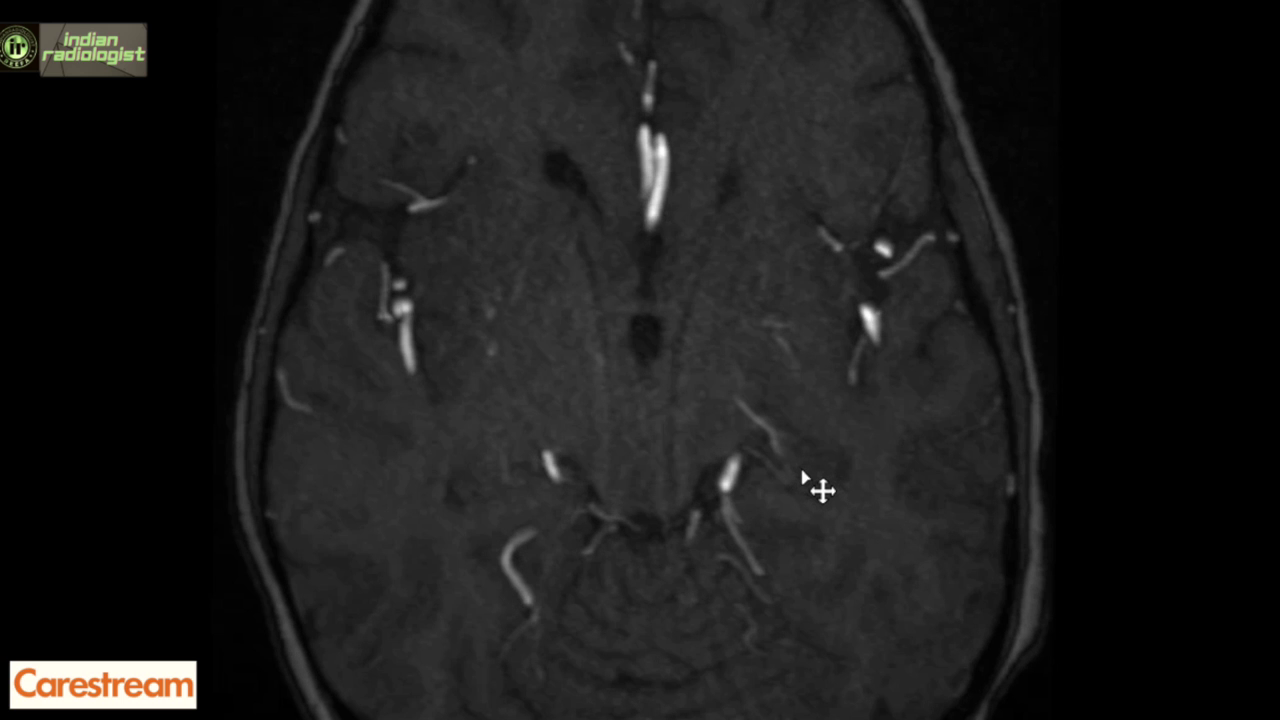
{"action": "scroll", "coordinate": [803, 478], "scroll_direction": "down", "scroll_amount": 1}
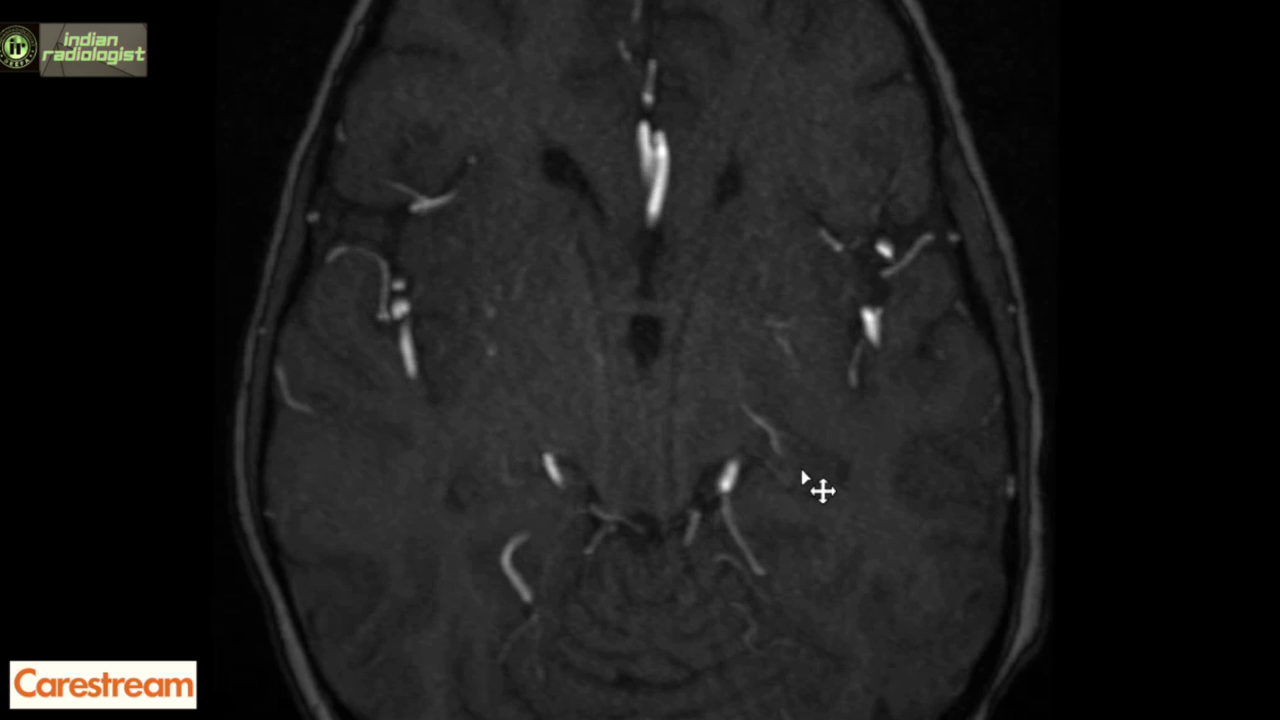
{"action": "scroll", "coordinate": [860, 447], "scroll_direction": "down", "scroll_amount": 2}
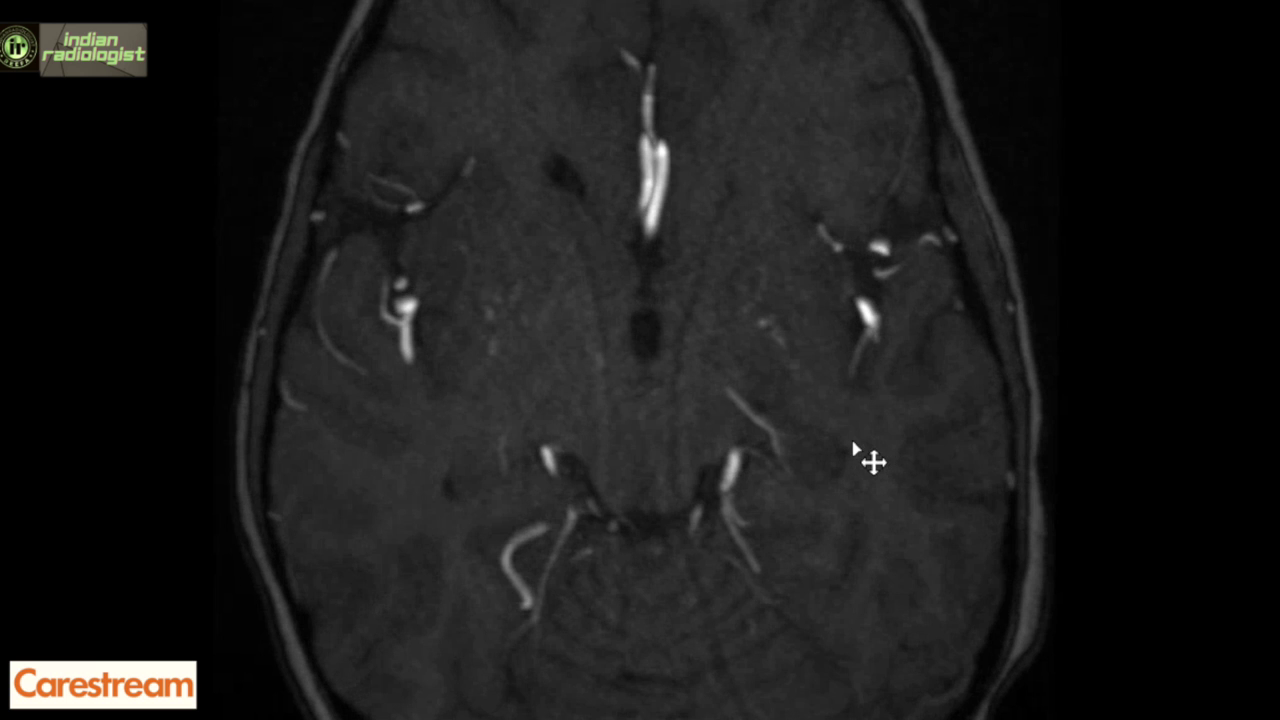
{"action": "scroll", "coordinate": [815, 430], "scroll_direction": "down", "scroll_amount": 1}
{"action": "scroll", "coordinate": [800, 418], "scroll_direction": "down", "scroll_amount": 2}
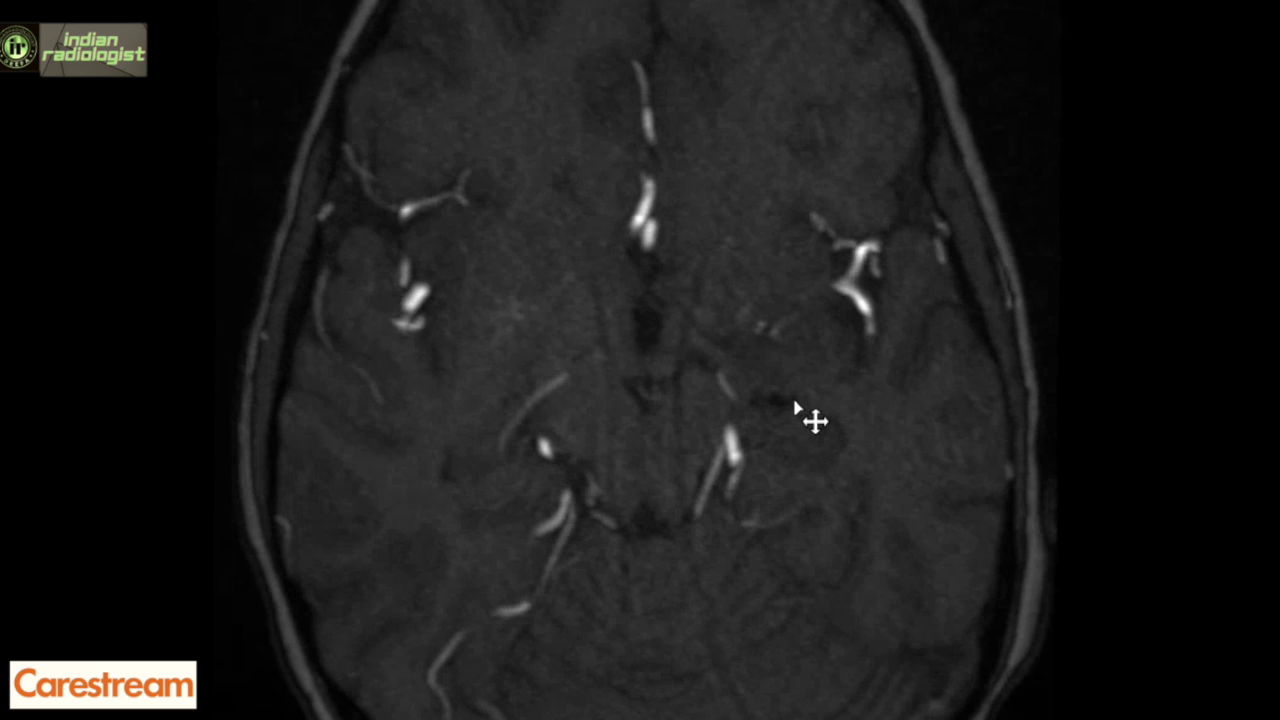
{"action": "scroll", "coordinate": [800, 415], "scroll_direction": "down", "scroll_amount": 6}
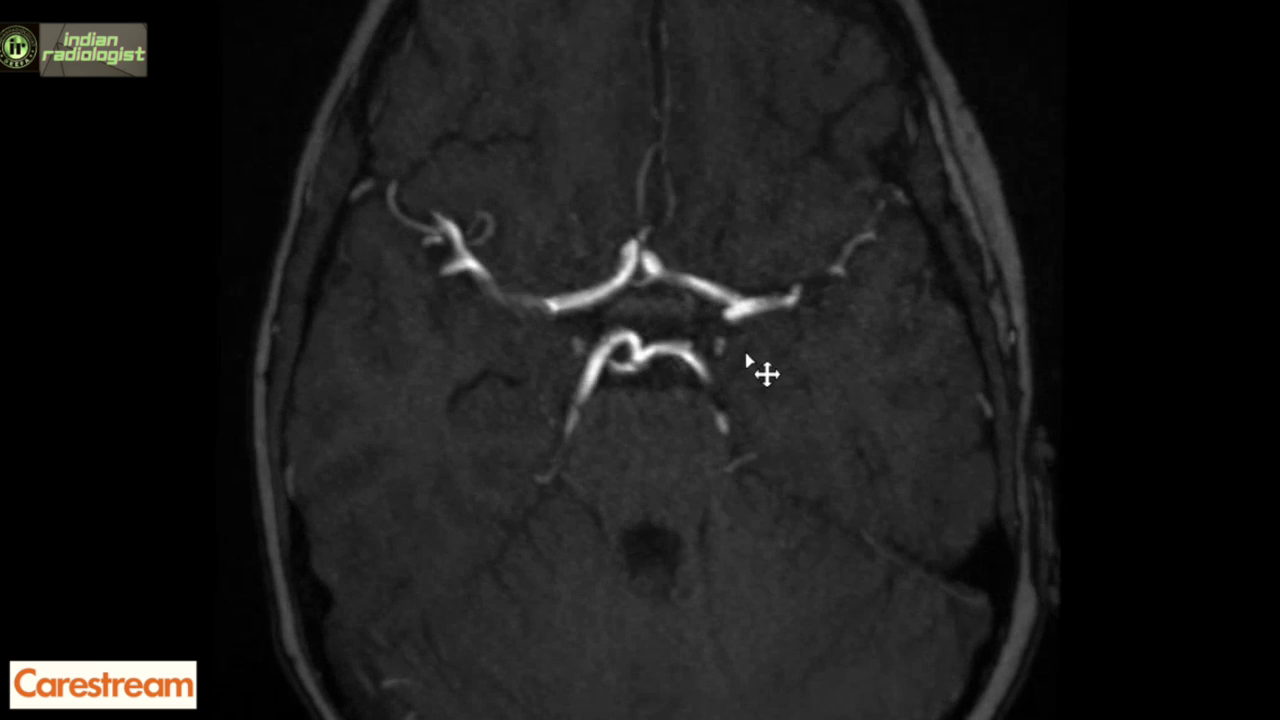
{"action": "scroll", "coordinate": [748, 358], "scroll_direction": "down", "scroll_amount": 5}
{"action": "scroll", "coordinate": [750, 315], "scroll_direction": "down", "scroll_amount": 4}
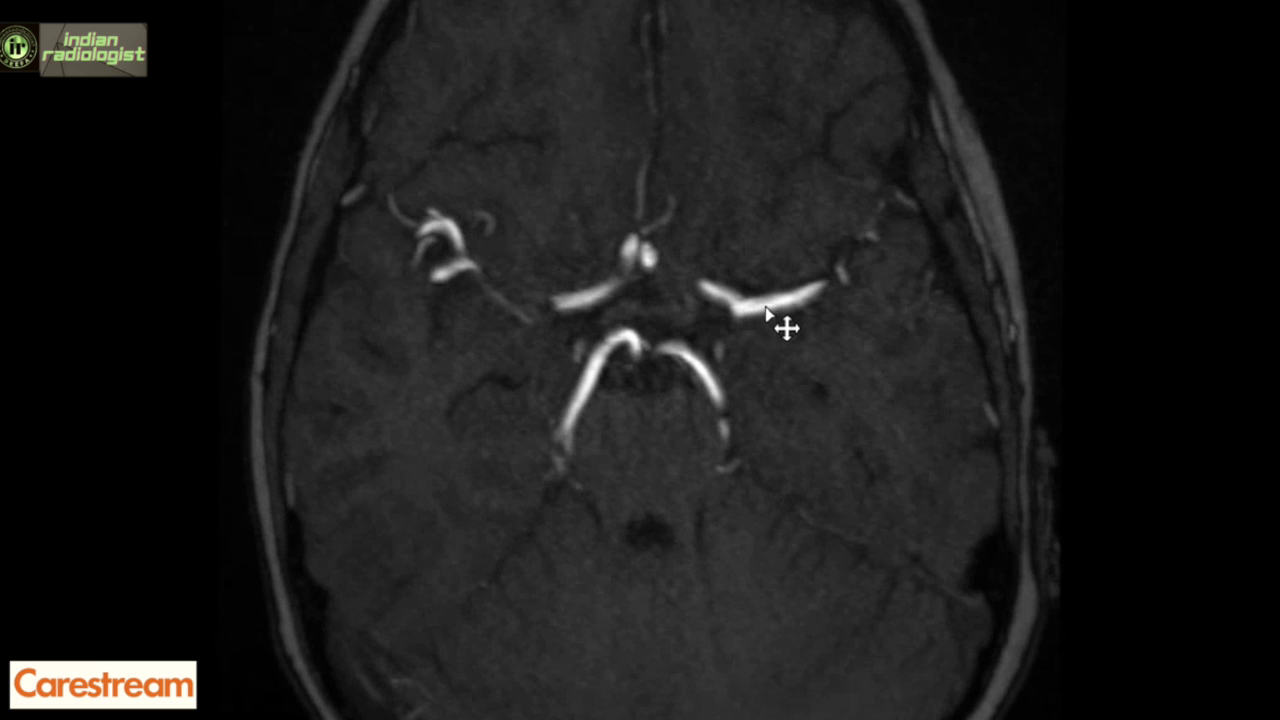
{"action": "scroll", "coordinate": [750, 312], "scroll_direction": "down", "scroll_amount": 2}
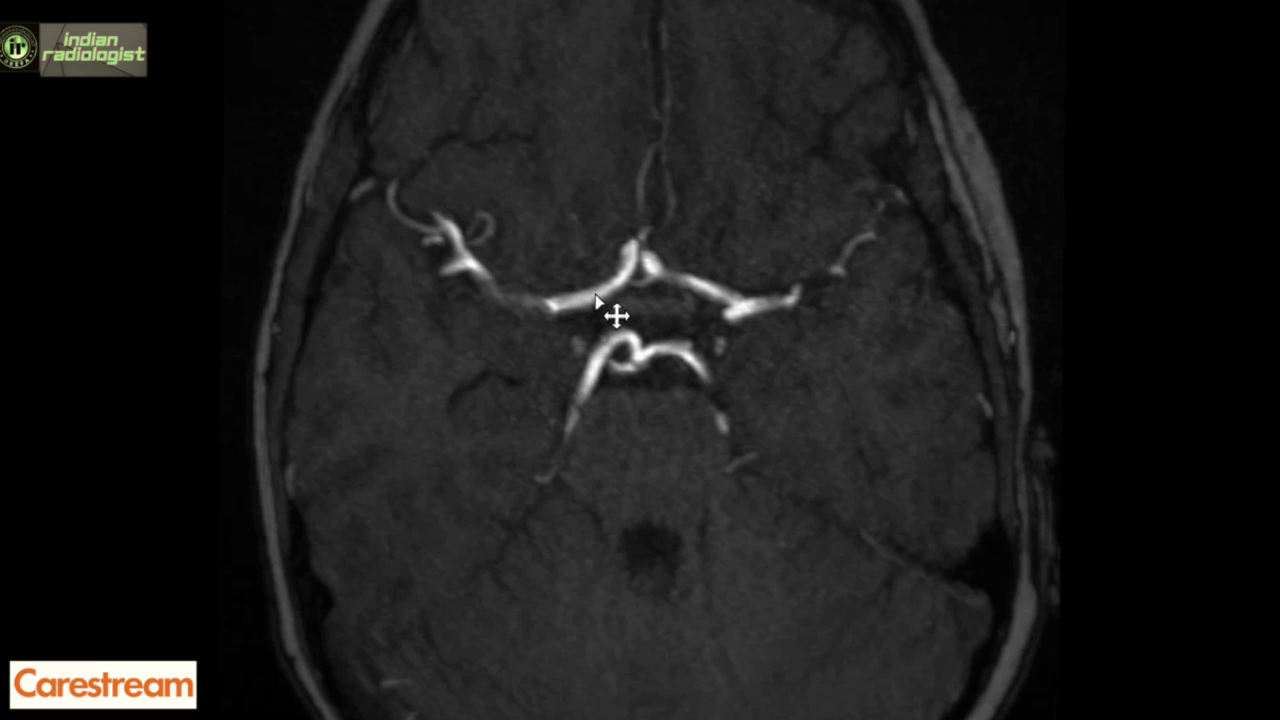
{"action": "scroll", "coordinate": [596, 298], "scroll_direction": "down", "scroll_amount": 3}
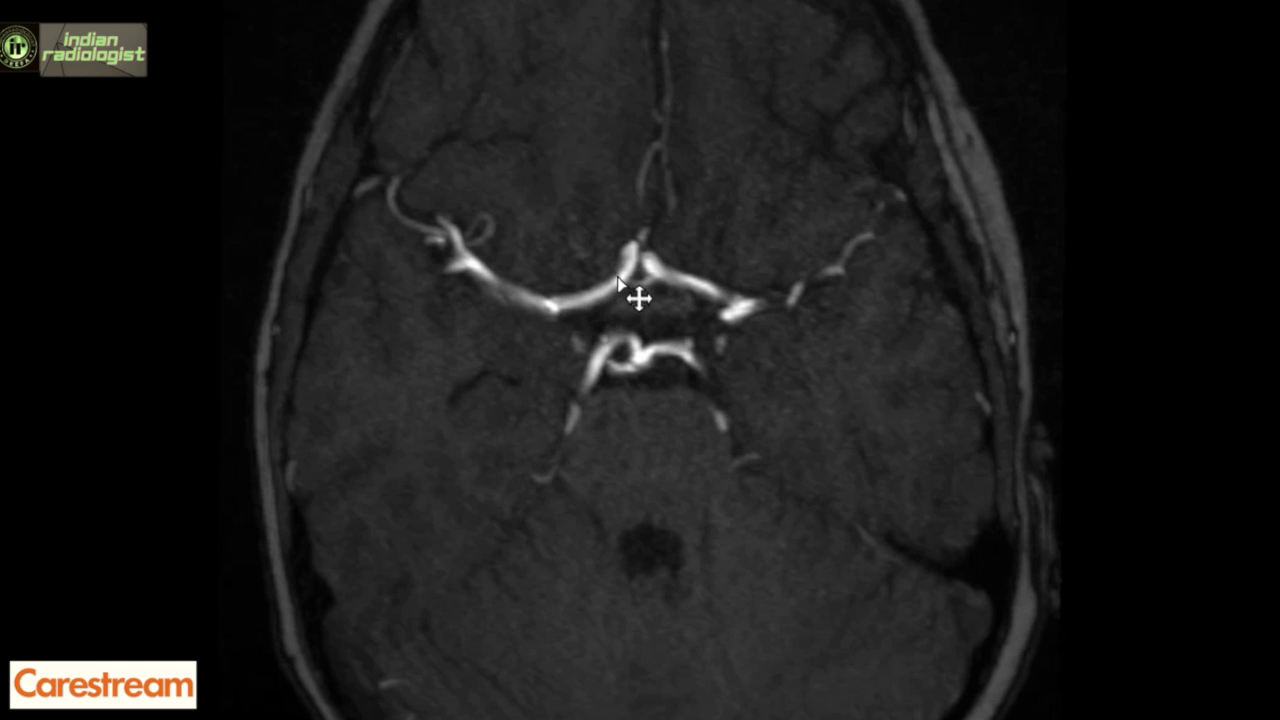
{"action": "scroll", "coordinate": [645, 270], "scroll_direction": "down", "scroll_amount": 5}
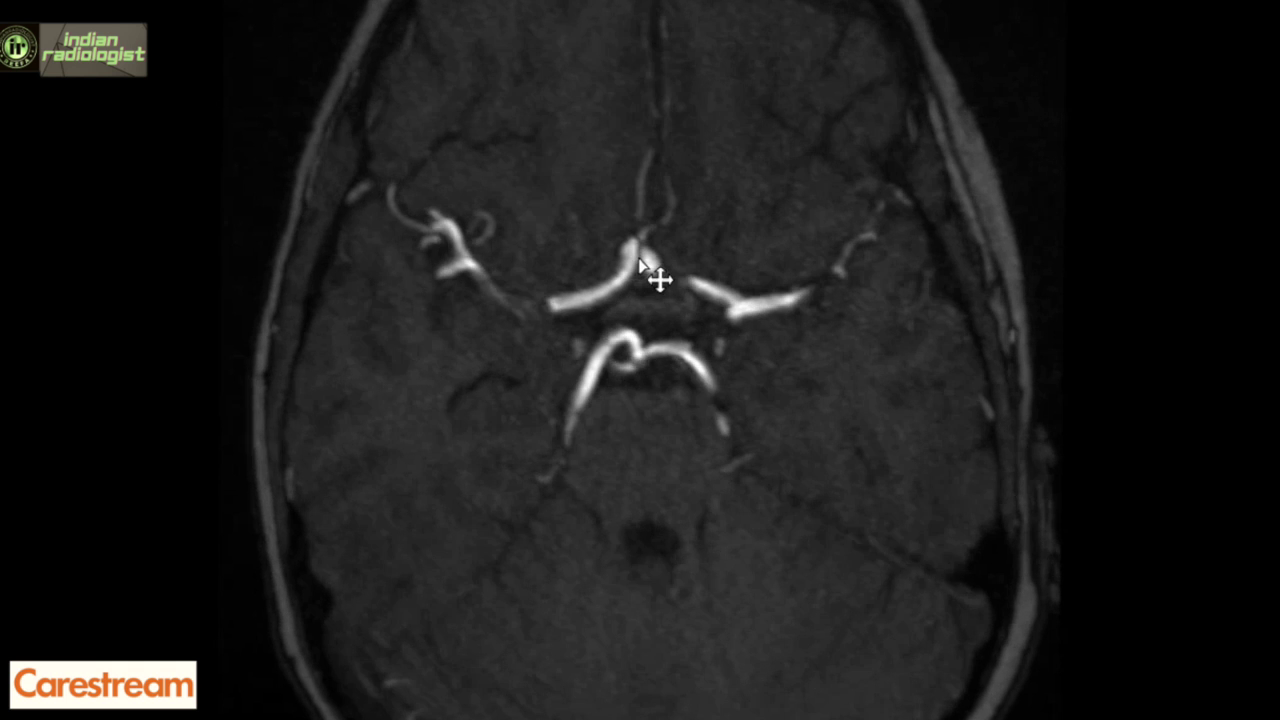
{"action": "scroll", "coordinate": [649, 250], "scroll_direction": "down", "scroll_amount": 8}
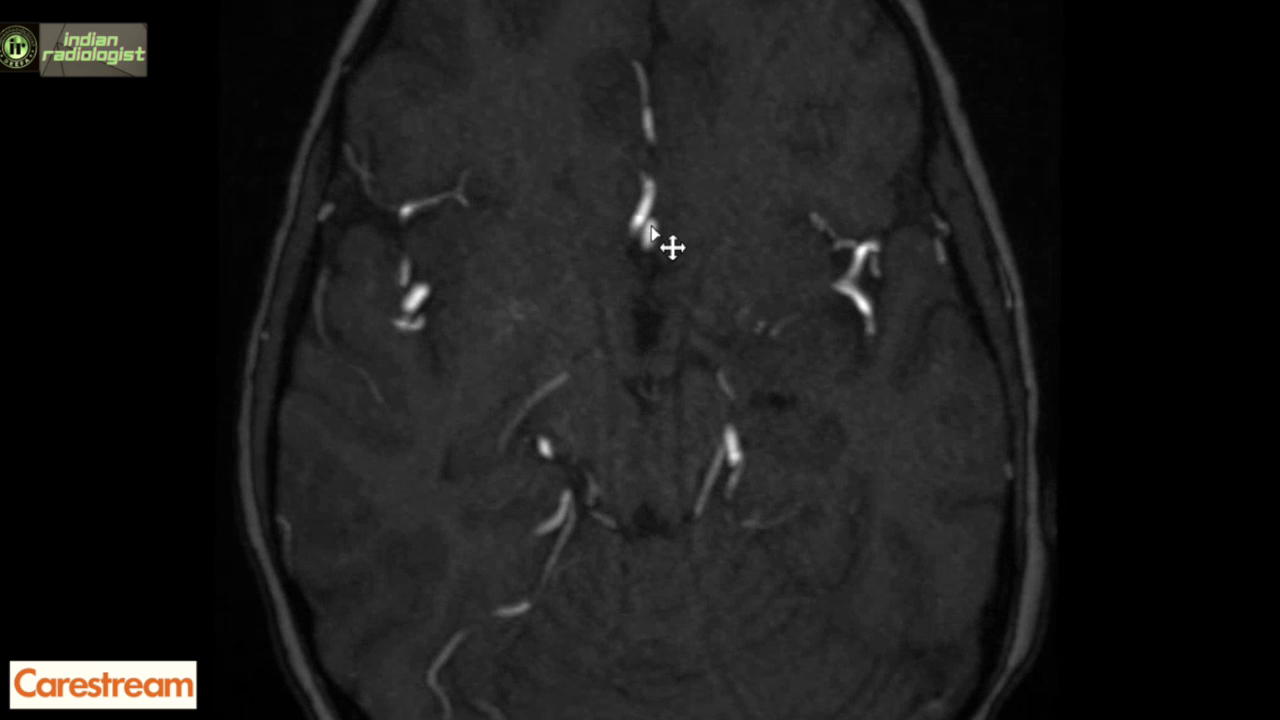
{"action": "scroll", "coordinate": [652, 240], "scroll_direction": "up", "scroll_amount": 8}
{"action": "scroll", "coordinate": [649, 298], "scroll_direction": "down", "scroll_amount": 4}
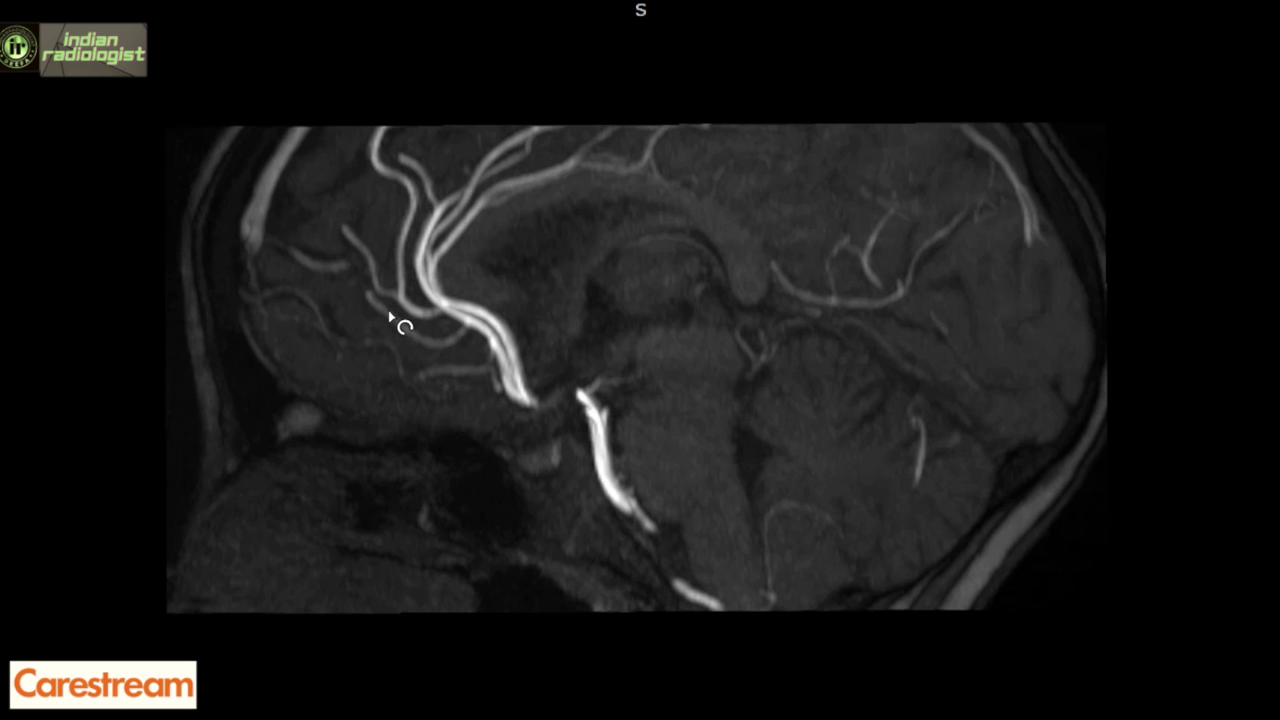
Rotate the sagittal vessel projection to a new viewing angle.
{"action": "left_click_drag", "start_coordinate": [389, 318], "coordinate": [380, 331]}
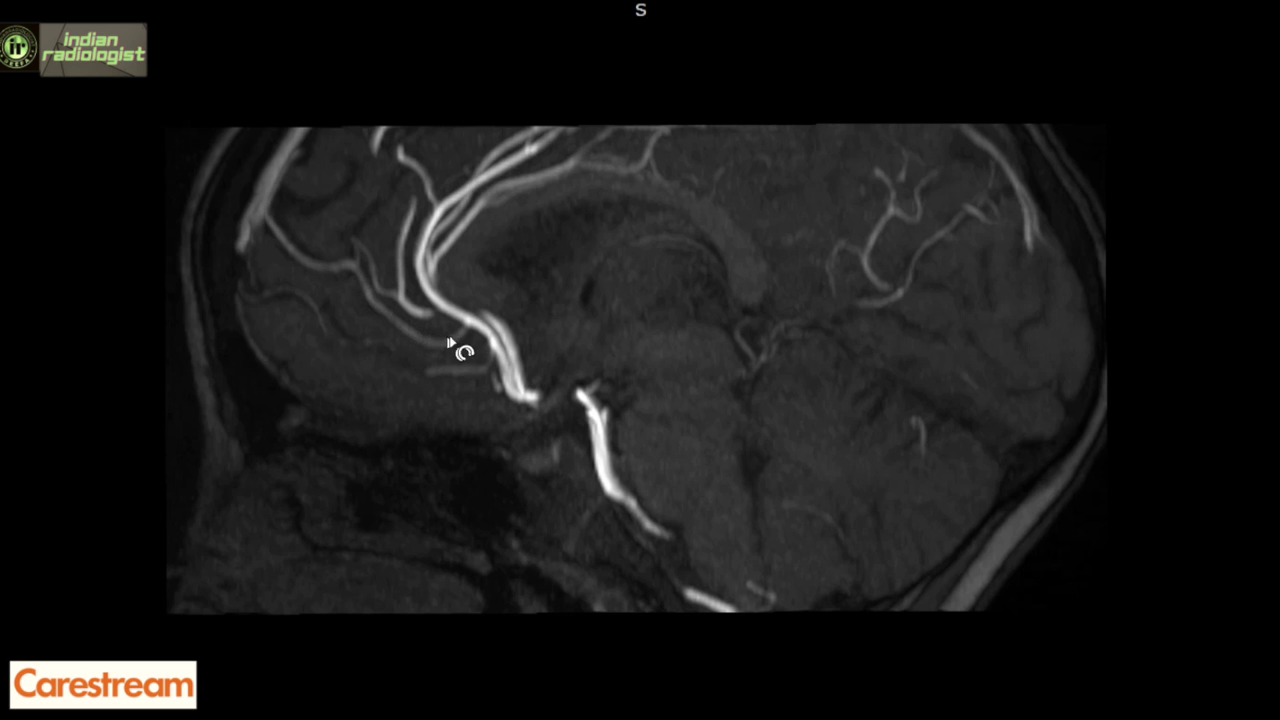
{"action": "left_click_drag", "start_coordinate": [484, 331], "coordinate": [438, 316]}
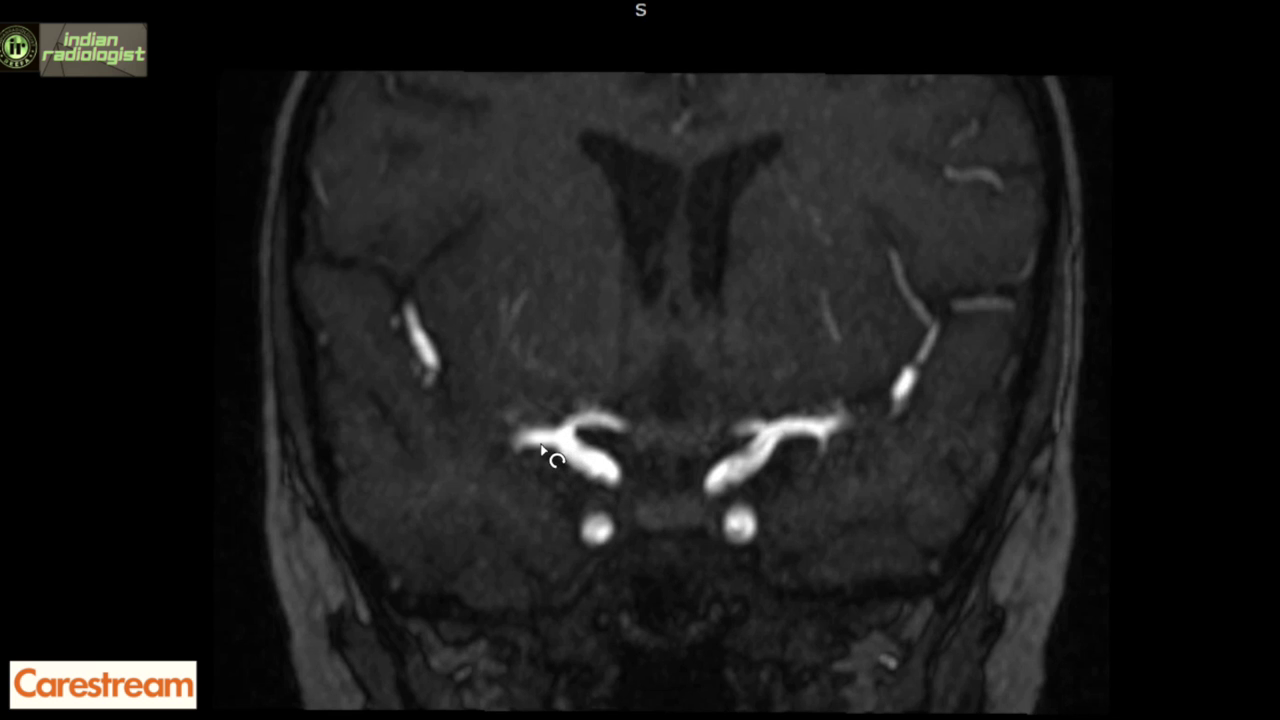
Scroll through the coronal reformat slices, ending on the axial circle of Willis slice with both MCAs bright.
{"action": "scroll", "coordinate": [540, 447], "scroll_direction": "down", "scroll_amount": 8}
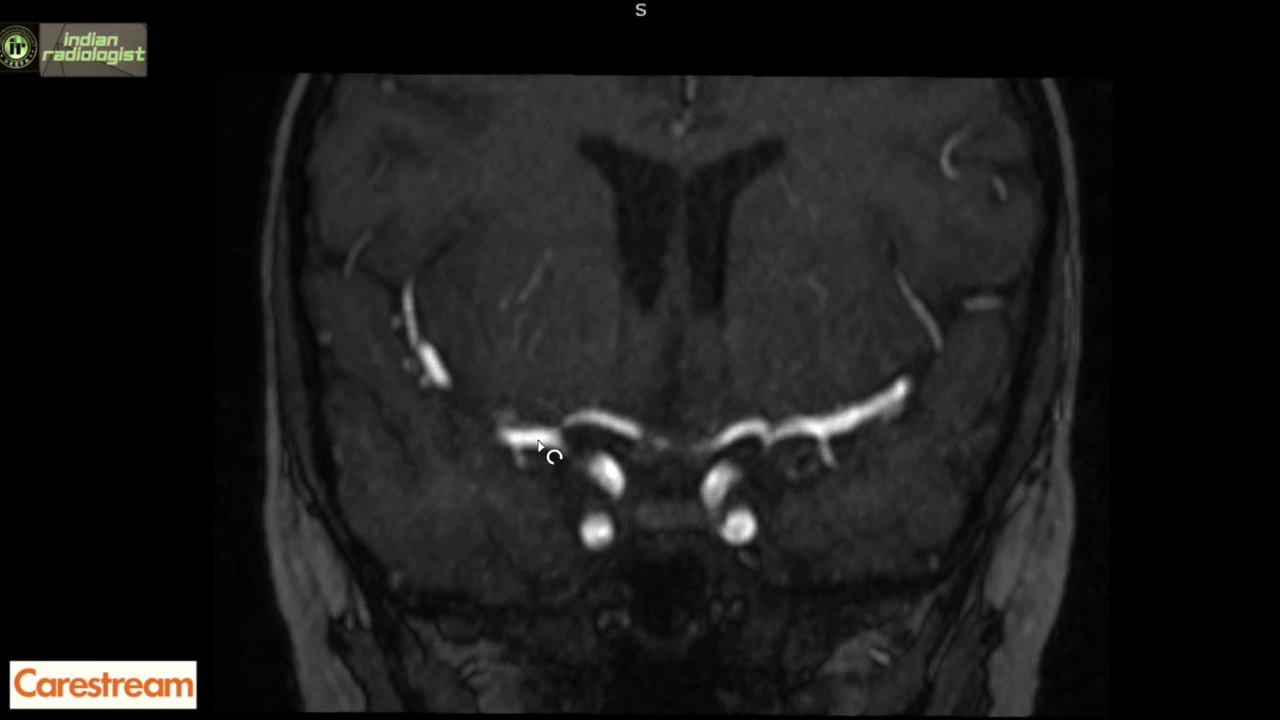
{"action": "scroll", "coordinate": [517, 448], "scroll_direction": "down", "scroll_amount": 8}
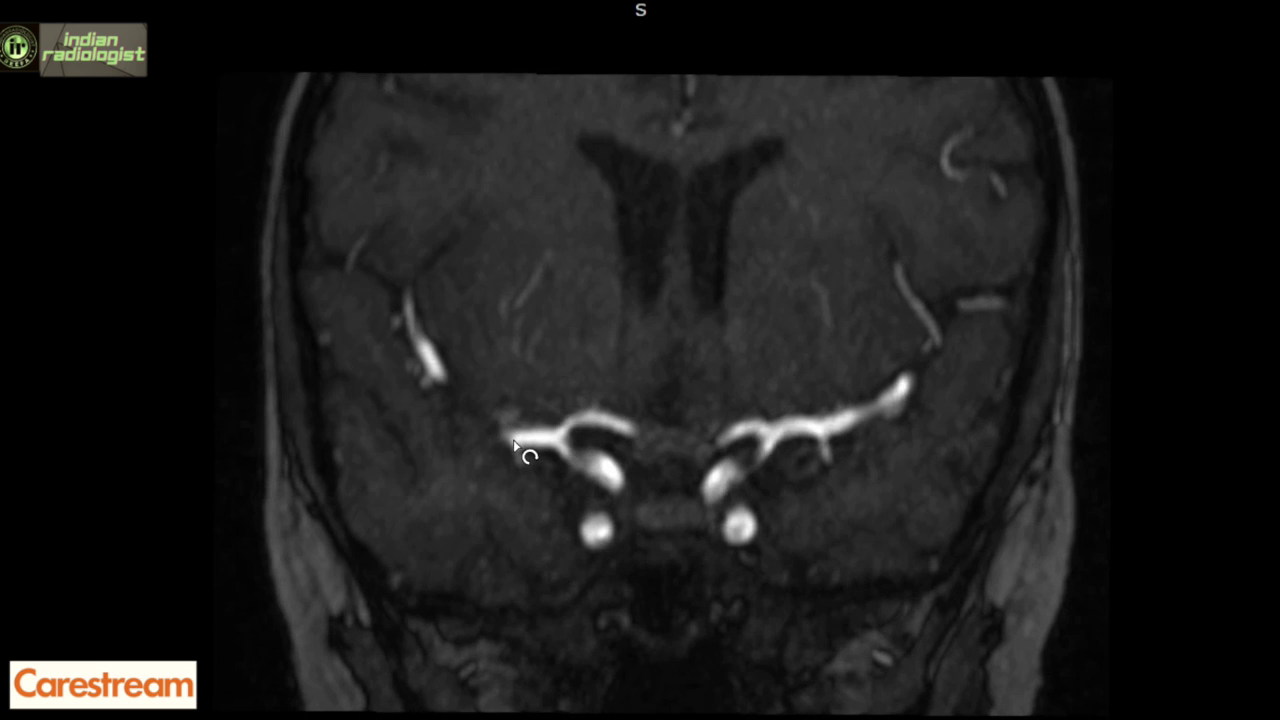
{"action": "scroll", "coordinate": [517, 448], "scroll_direction": "down", "scroll_amount": 4}
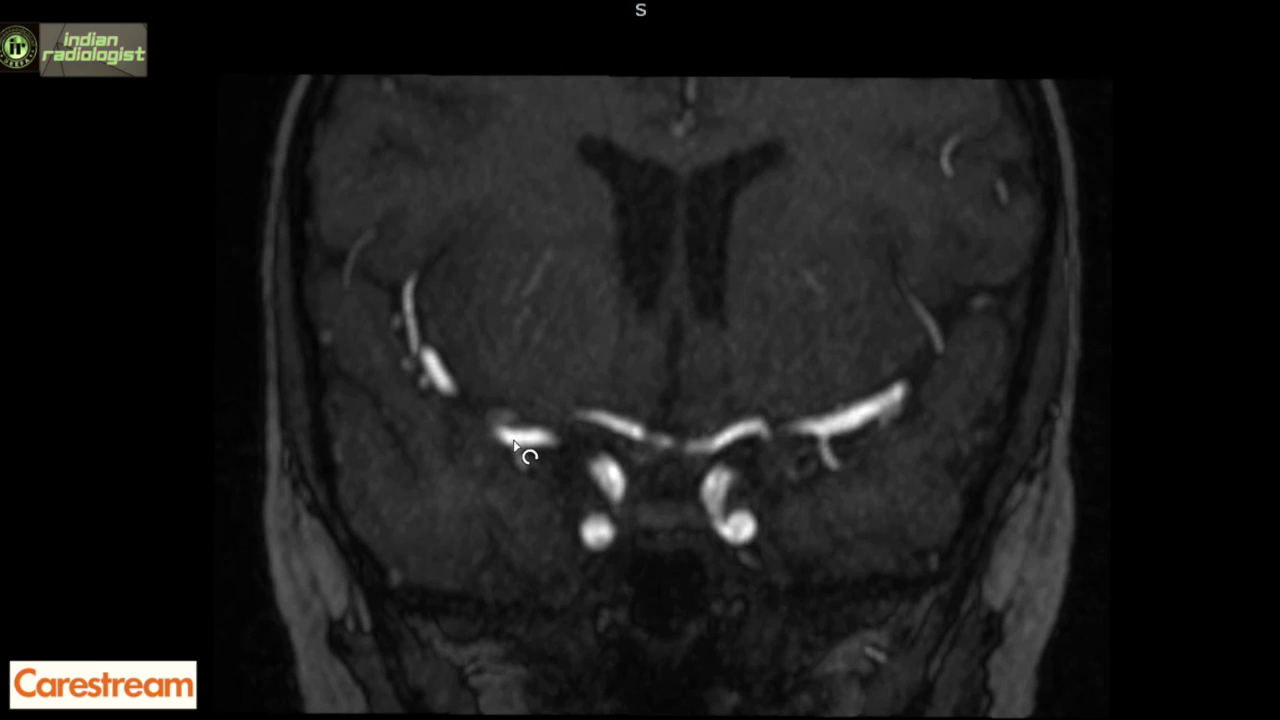
{"action": "scroll", "coordinate": [514, 440], "scroll_direction": "down", "scroll_amount": 8}
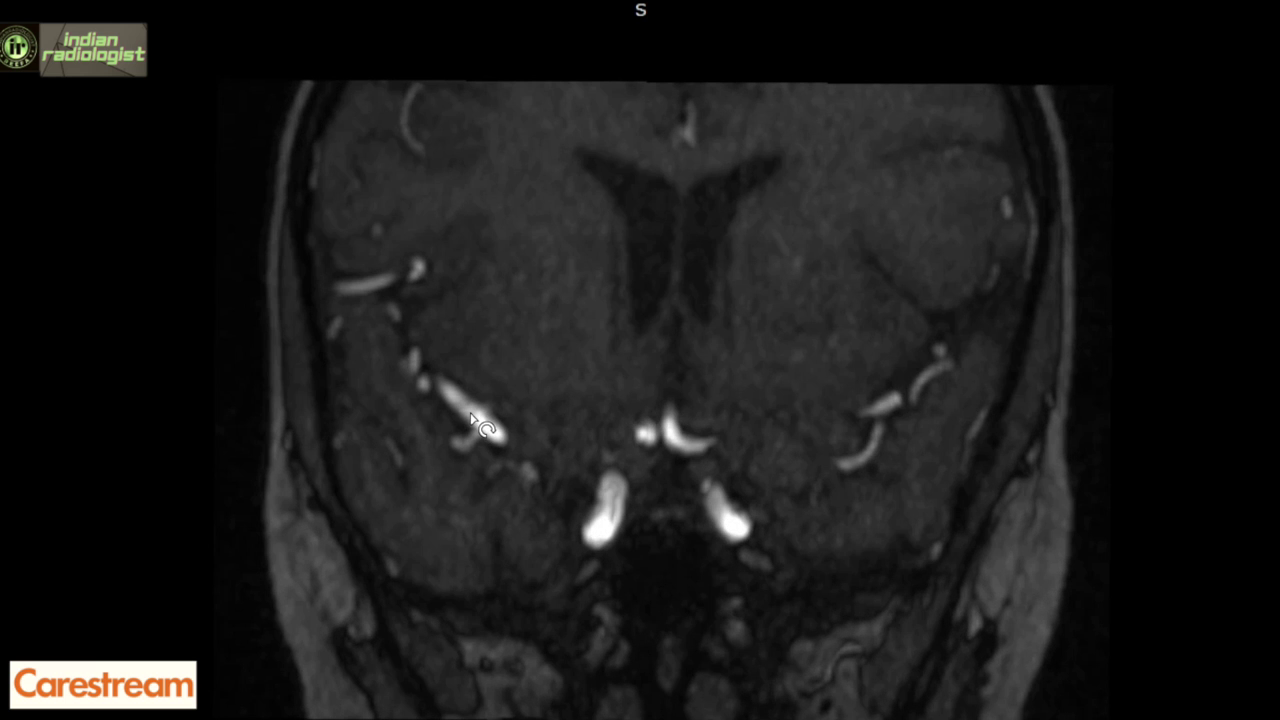
{"action": "scroll", "coordinate": [472, 418], "scroll_direction": "down", "scroll_amount": 8}
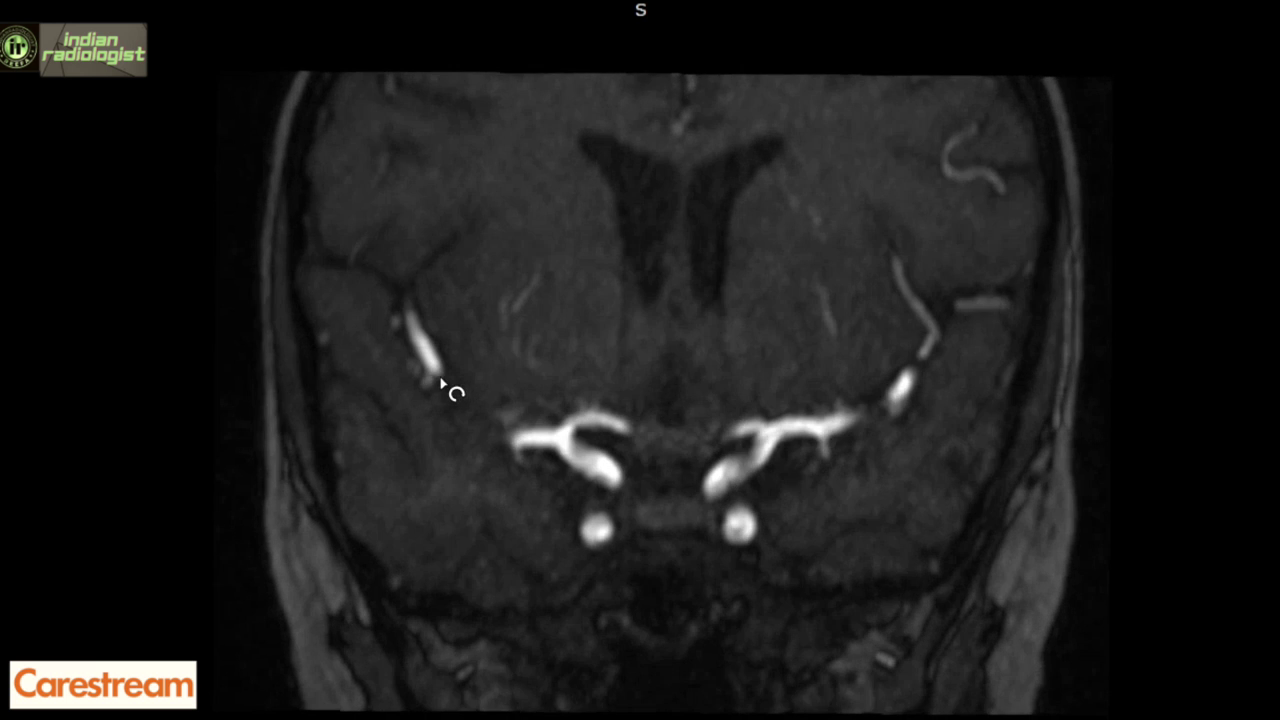
{"action": "scroll", "coordinate": [441, 382], "scroll_direction": "down", "scroll_amount": 8}
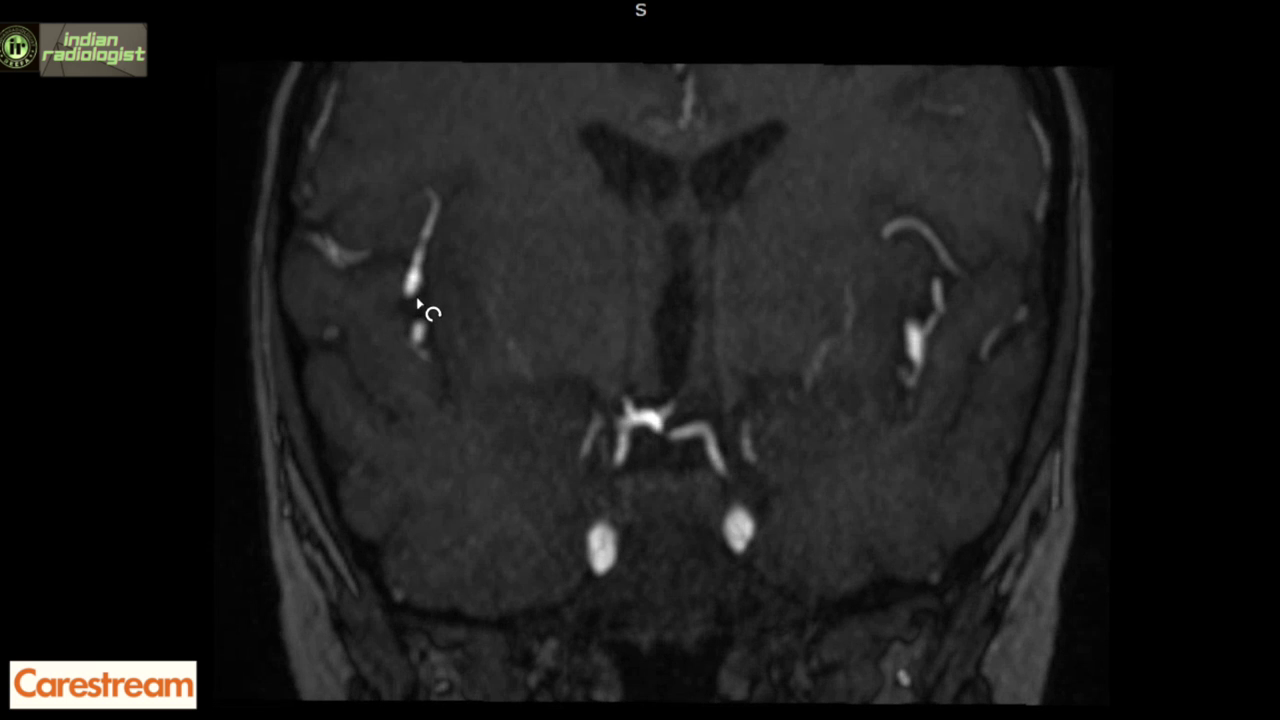
{"action": "scroll", "coordinate": [422, 286], "scroll_direction": "down", "scroll_amount": 4}
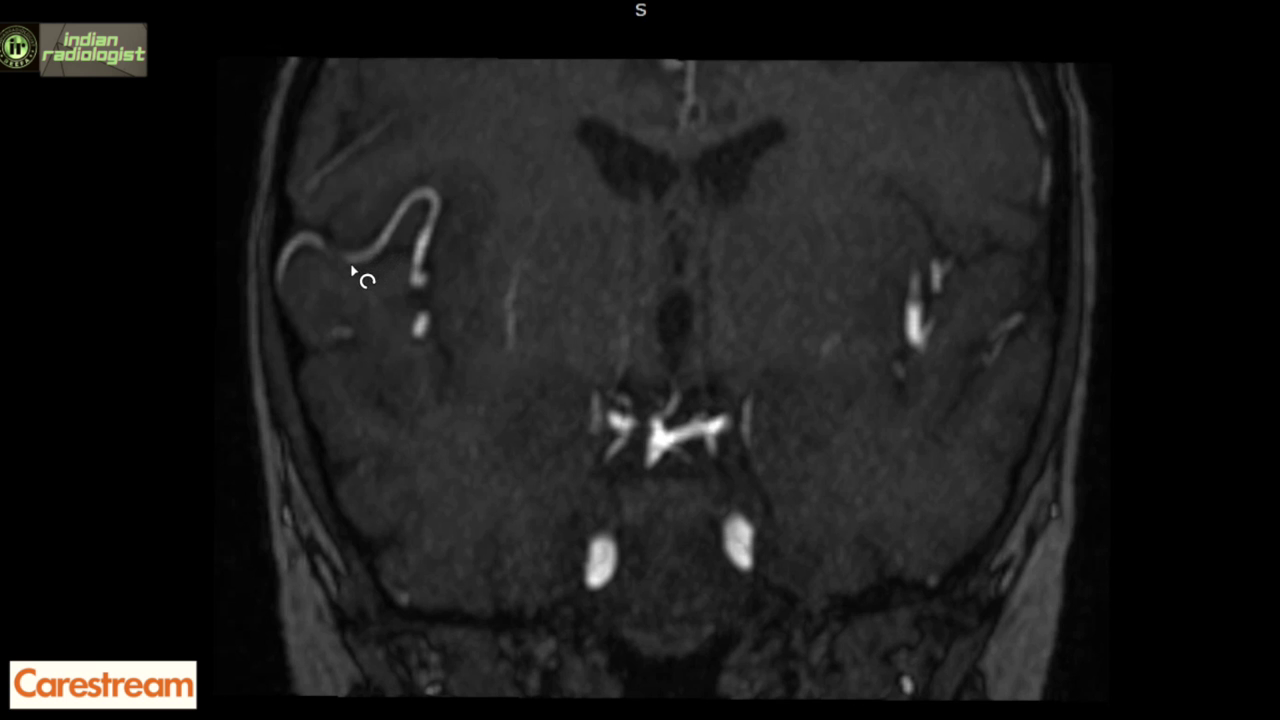
{"action": "scroll", "coordinate": [350, 270], "scroll_direction": "down", "scroll_amount": 4}
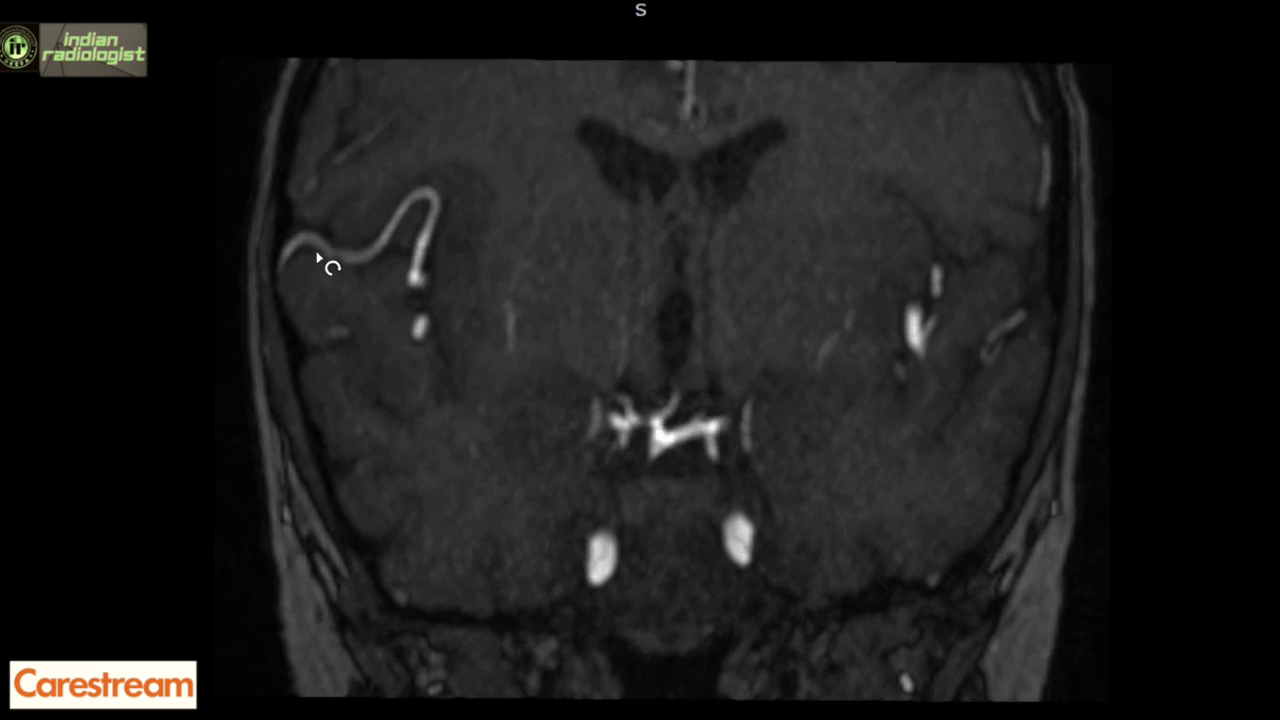
{"action": "scroll", "coordinate": [300, 250], "scroll_direction": "down", "scroll_amount": 5}
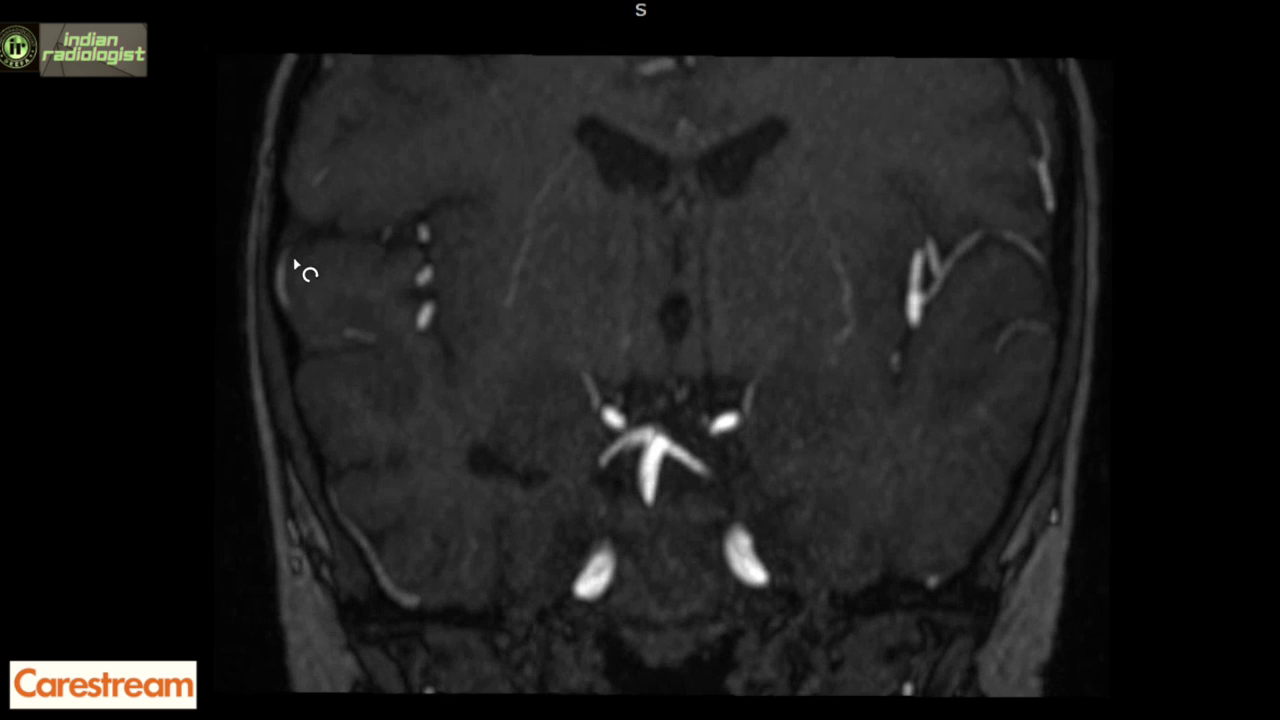
{"action": "scroll", "coordinate": [298, 278], "scroll_direction": "down", "scroll_amount": 4}
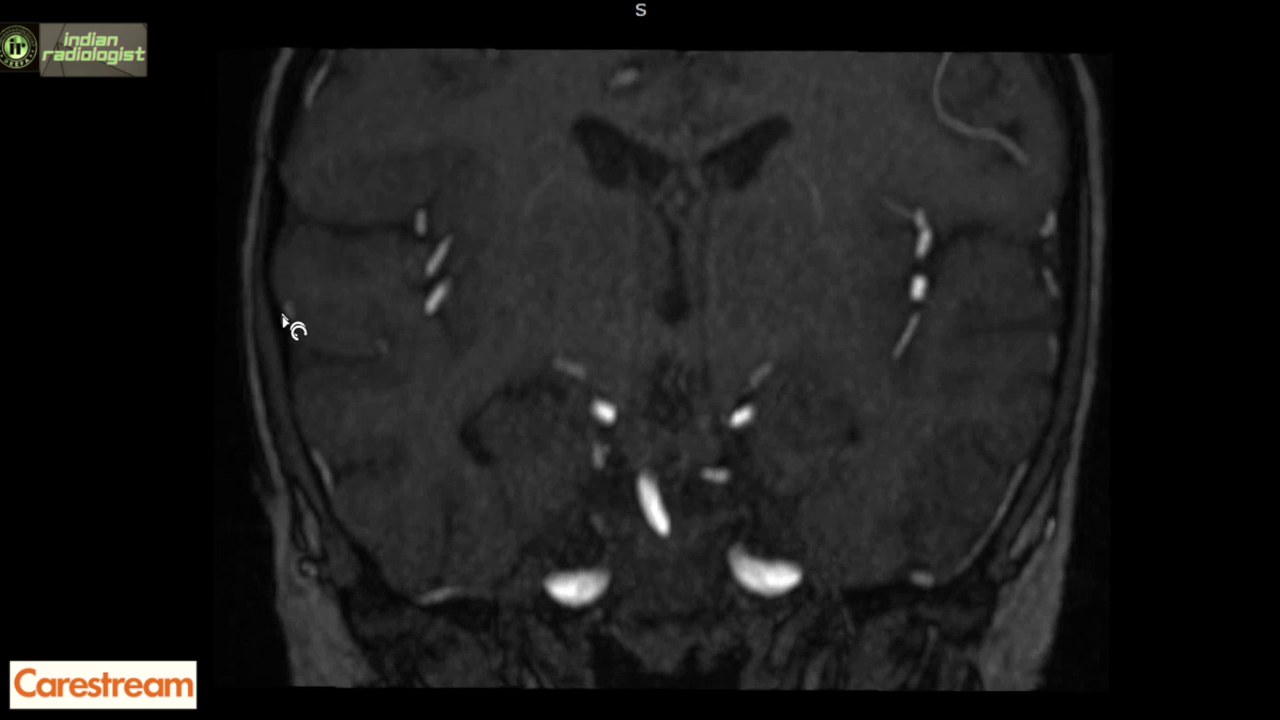
{"action": "scroll", "coordinate": [292, 335], "scroll_direction": "down", "scroll_amount": 1}
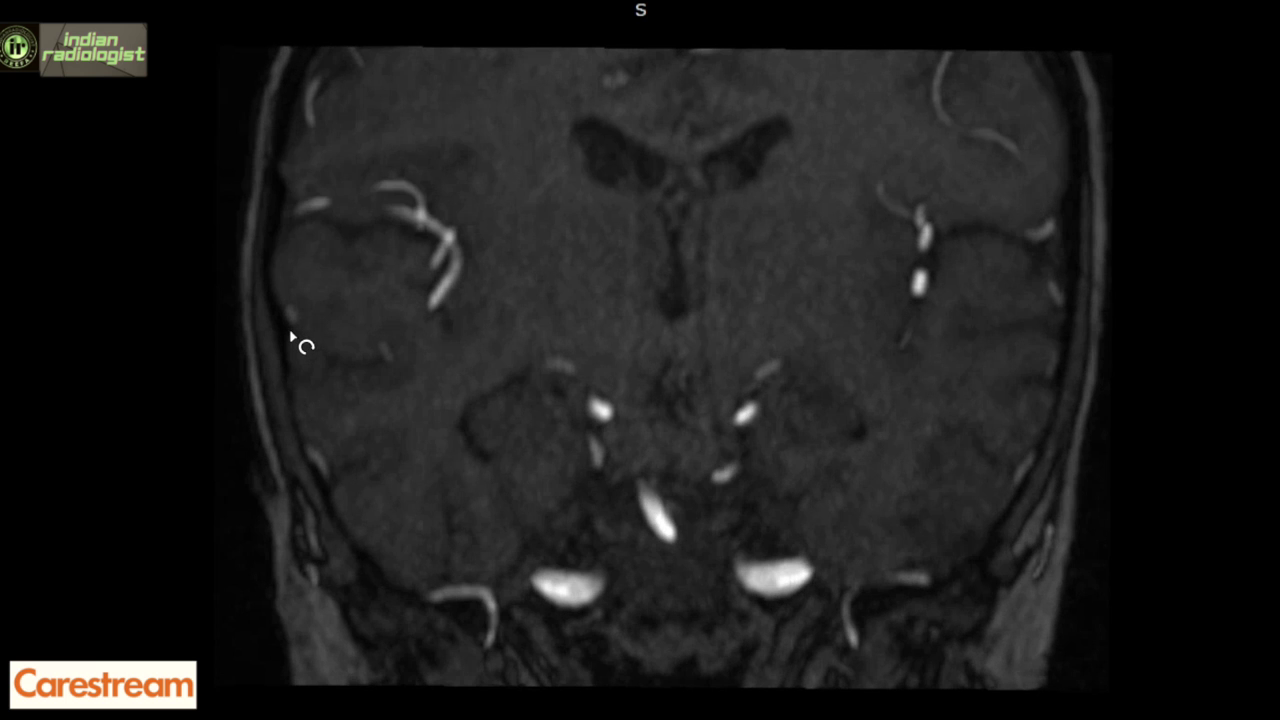
{"action": "scroll", "coordinate": [293, 337], "scroll_direction": "down", "scroll_amount": 1}
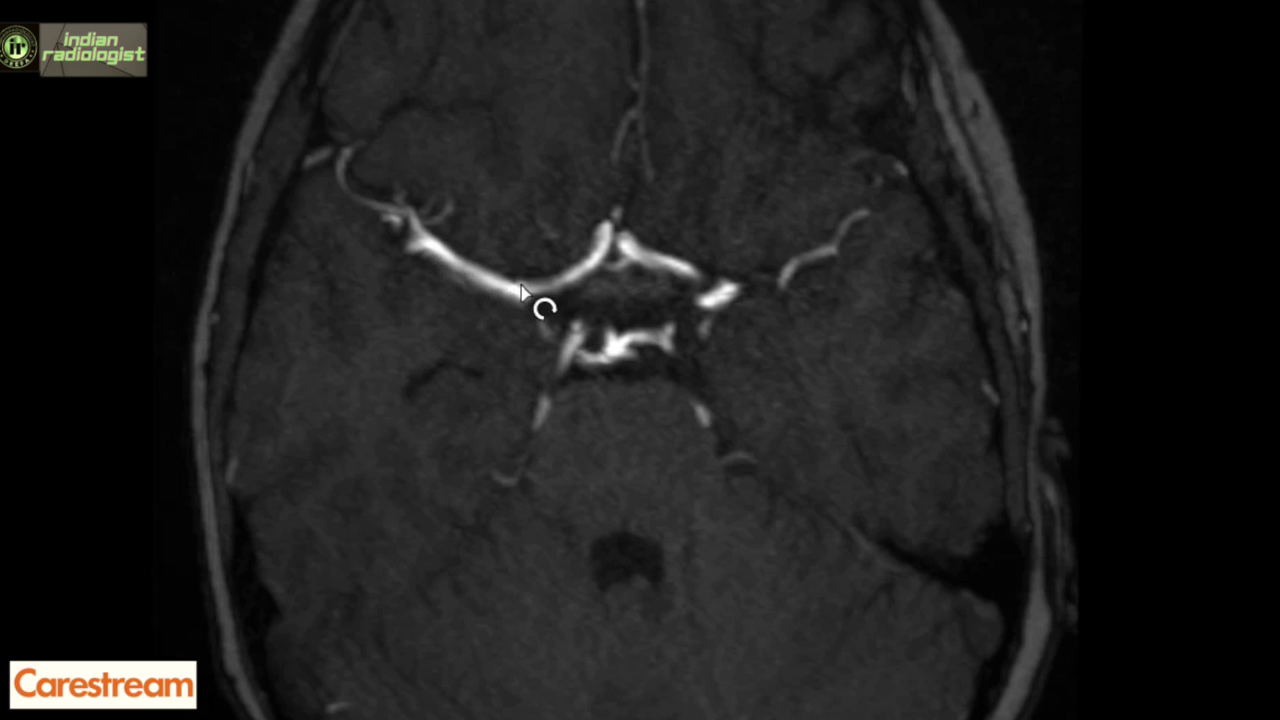
Scroll the axial head slices to reach the neck view showing both carotid and vertebral arteries.
{"action": "scroll", "coordinate": [443, 268], "scroll_direction": "down", "scroll_amount": 2}
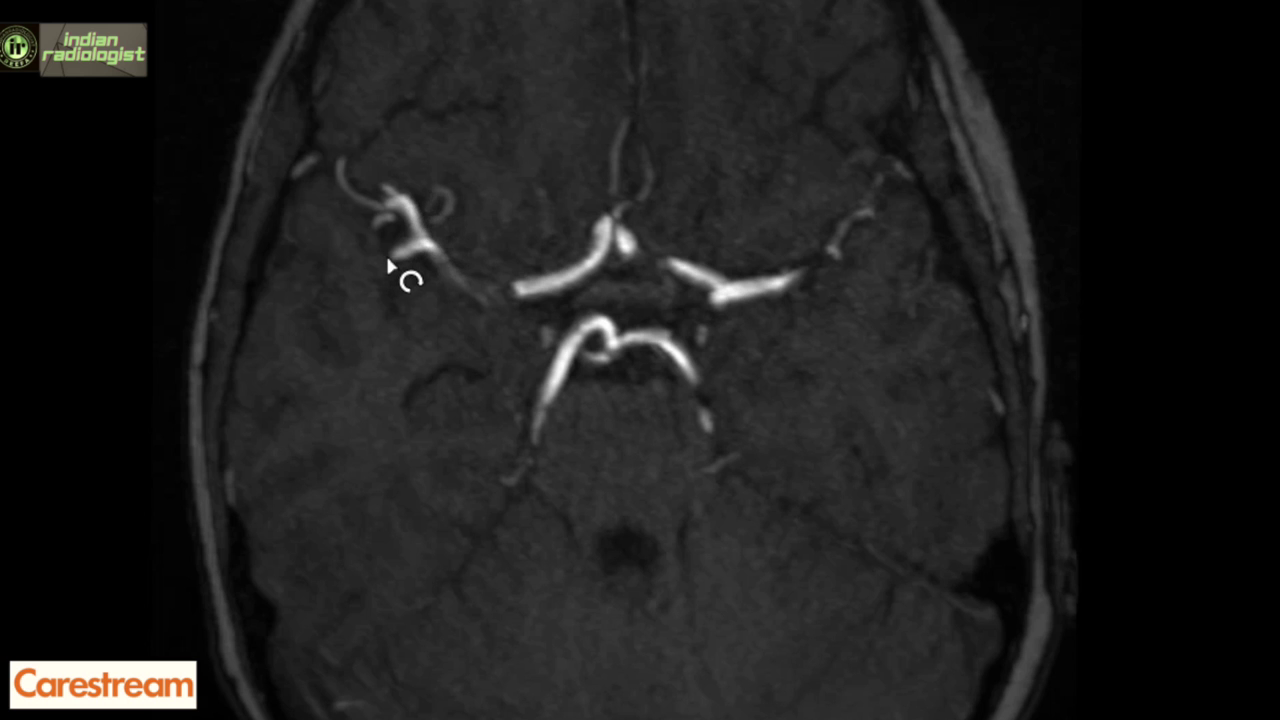
{"action": "scroll", "coordinate": [404, 258], "scroll_direction": "down", "scroll_amount": 1}
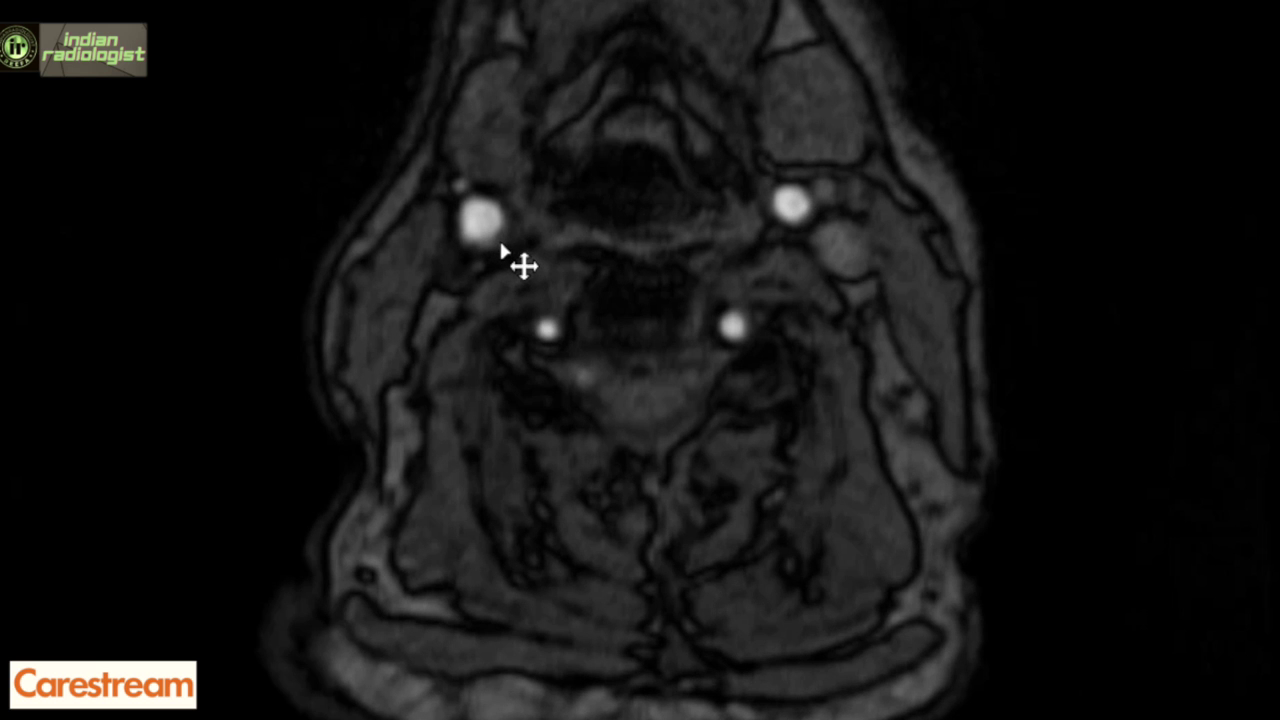
Page through the axial neck slices, ending on a sagittal view of the carotid along its length.
{"action": "scroll", "coordinate": [504, 247], "scroll_direction": "down", "scroll_amount": 4}
{"action": "scroll", "coordinate": [504, 247], "scroll_direction": "down", "scroll_amount": 5}
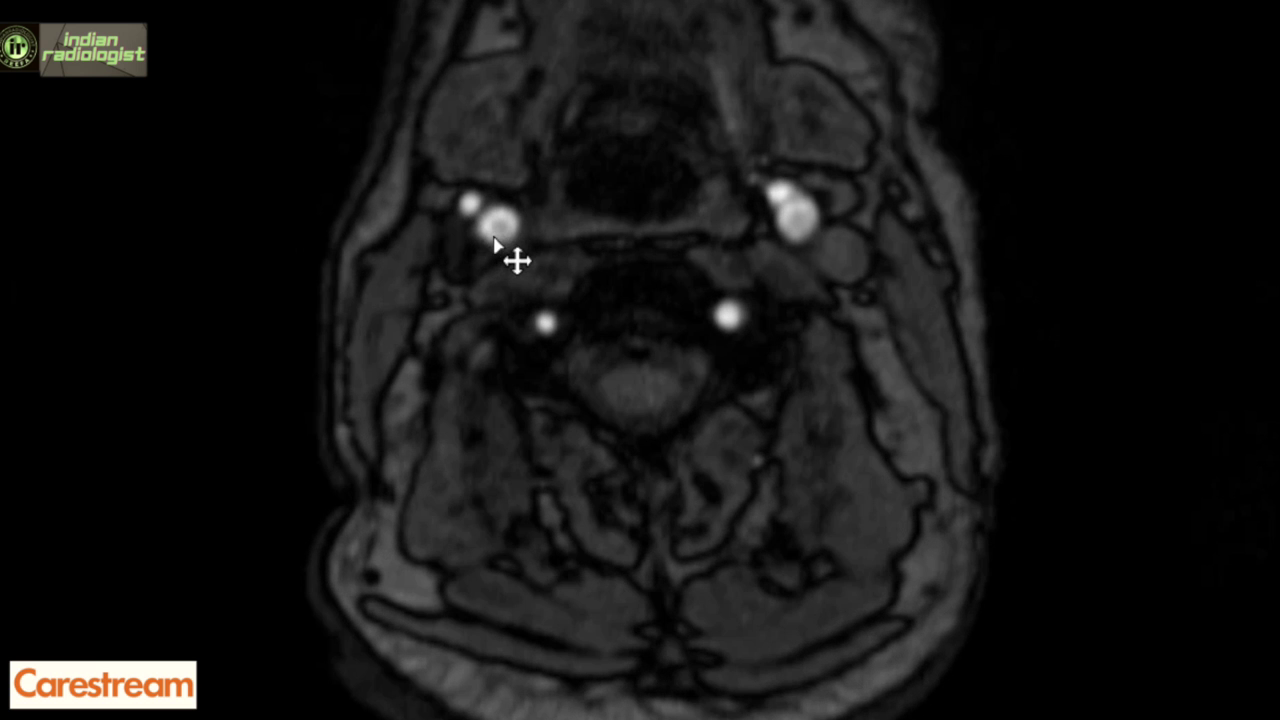
{"action": "scroll", "coordinate": [504, 247], "scroll_direction": "down", "scroll_amount": 3}
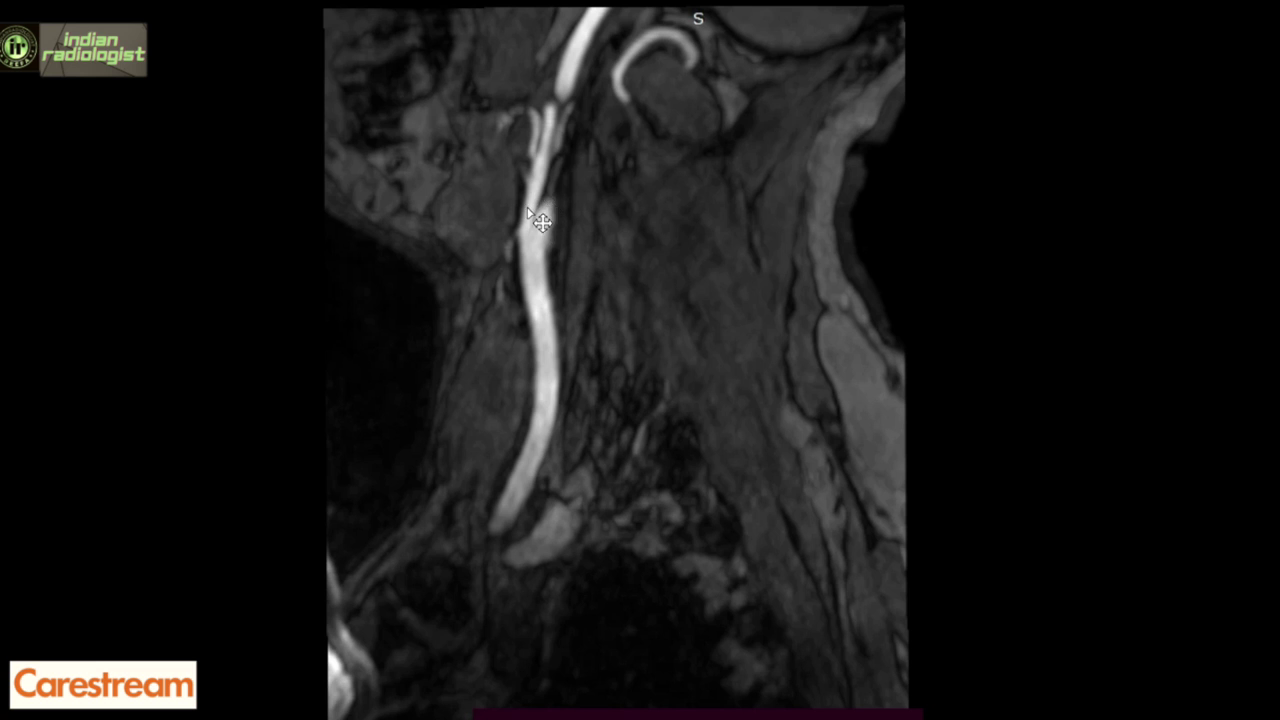
Page the sagittal neck slices until the carotid runs continuously with its internal and external branches visible.
{"action": "scroll", "coordinate": [524, 232], "scroll_direction": "down", "scroll_amount": 1}
{"action": "scroll", "coordinate": [520, 236], "scroll_direction": "down", "scroll_amount": 1}
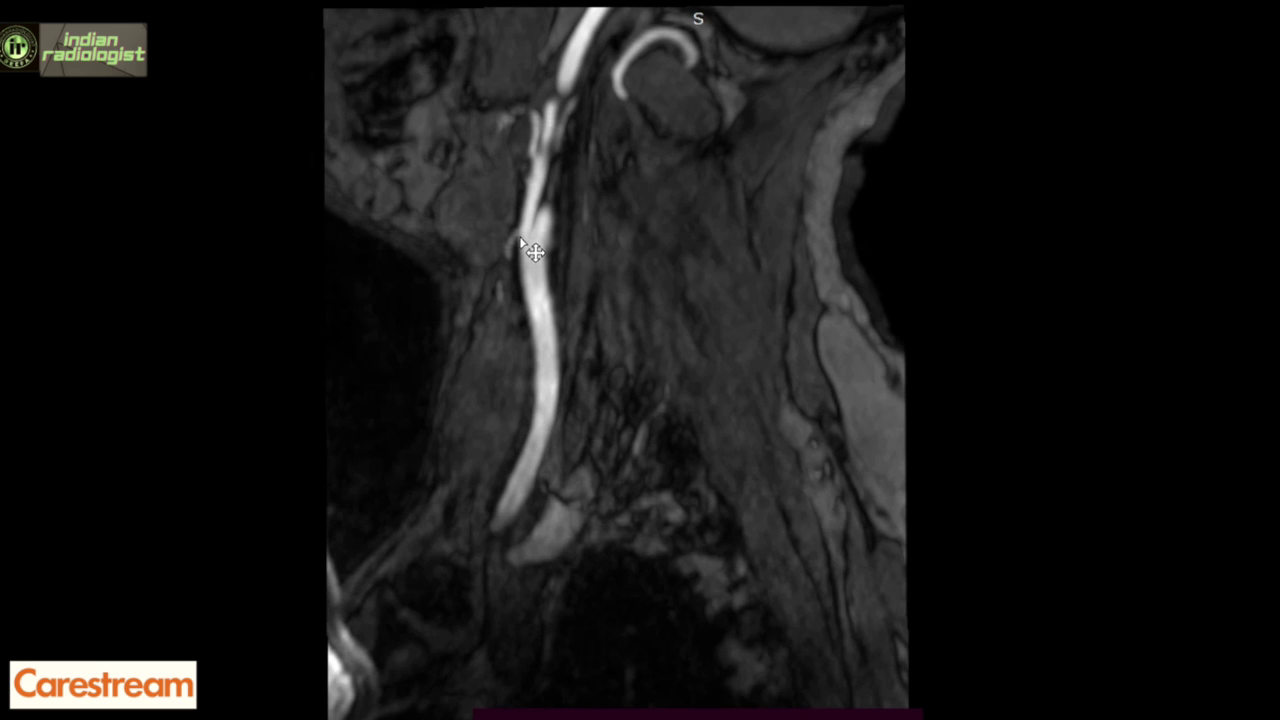
{"action": "scroll", "coordinate": [517, 262], "scroll_direction": "down", "scroll_amount": 1}
{"action": "scroll", "coordinate": [516, 272], "scroll_direction": "down", "scroll_amount": 1}
{"action": "scroll", "coordinate": [512, 300], "scroll_direction": "down", "scroll_amount": 1}
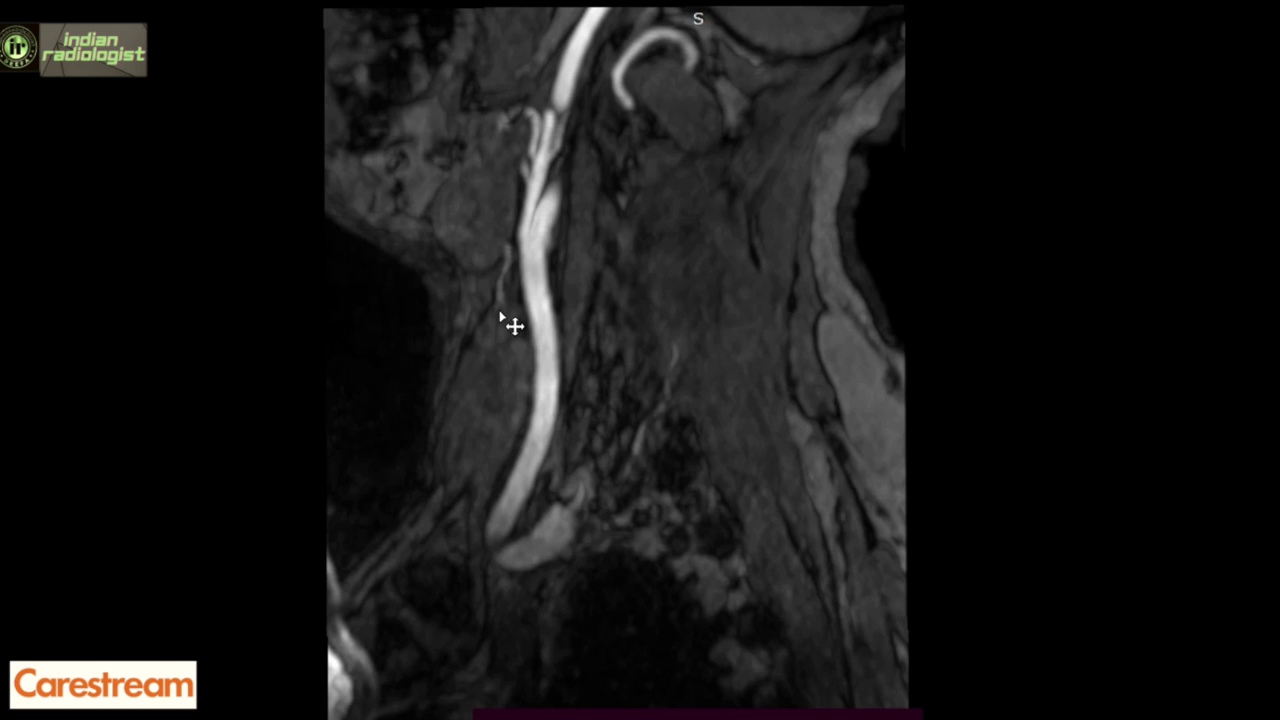
{"action": "scroll", "coordinate": [516, 260], "scroll_direction": "down", "scroll_amount": 1}
{"action": "scroll", "coordinate": [535, 220], "scroll_direction": "down", "scroll_amount": 1}
{"action": "scroll", "coordinate": [538, 183], "scroll_direction": "down", "scroll_amount": 3}
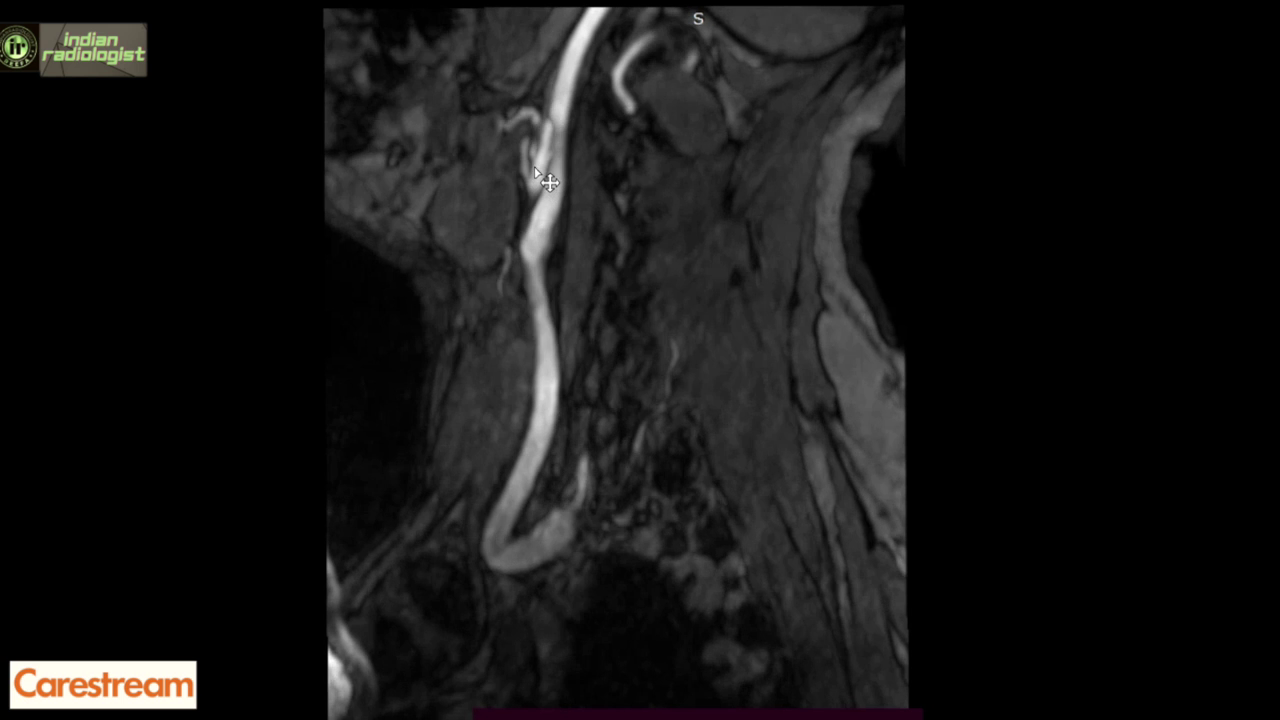
{"action": "scroll", "coordinate": [547, 183], "scroll_direction": "down", "scroll_amount": 4}
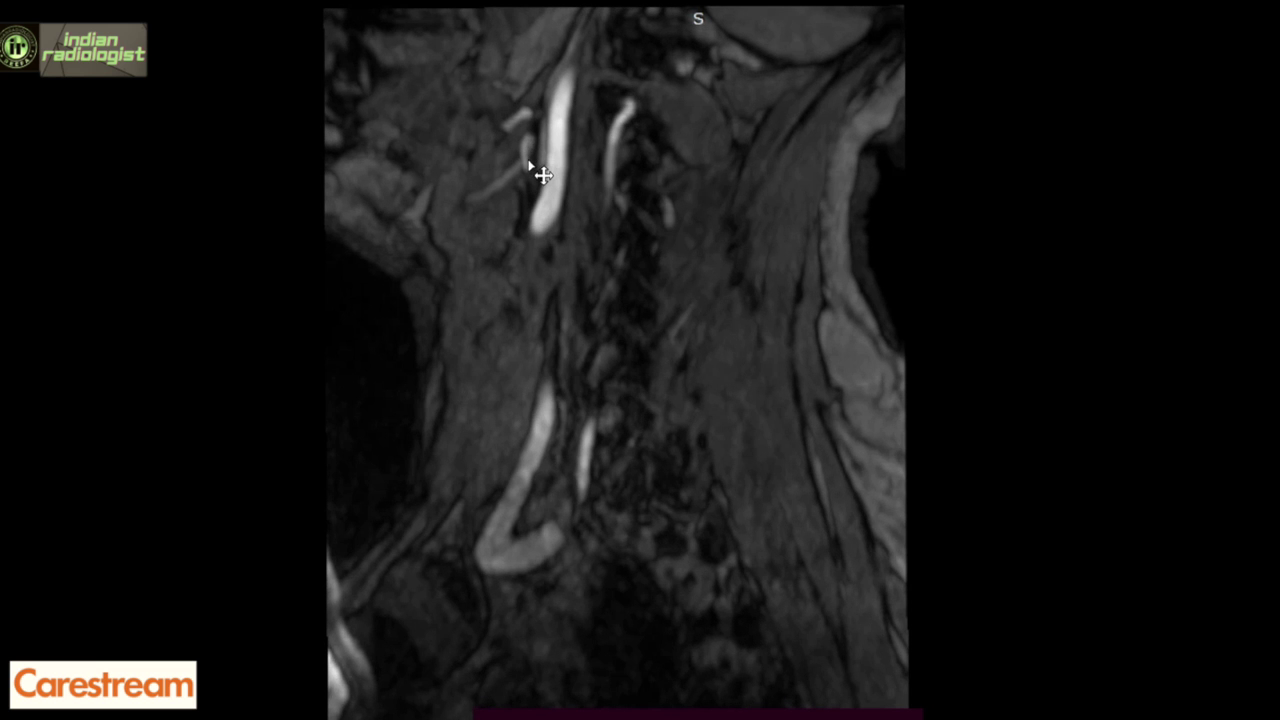
{"action": "scroll", "coordinate": [535, 180], "scroll_direction": "down", "scroll_amount": 2}
{"action": "scroll", "coordinate": [494, 206], "scroll_direction": "down", "scroll_amount": 3}
{"action": "scroll", "coordinate": [468, 213], "scroll_direction": "down", "scroll_amount": 4}
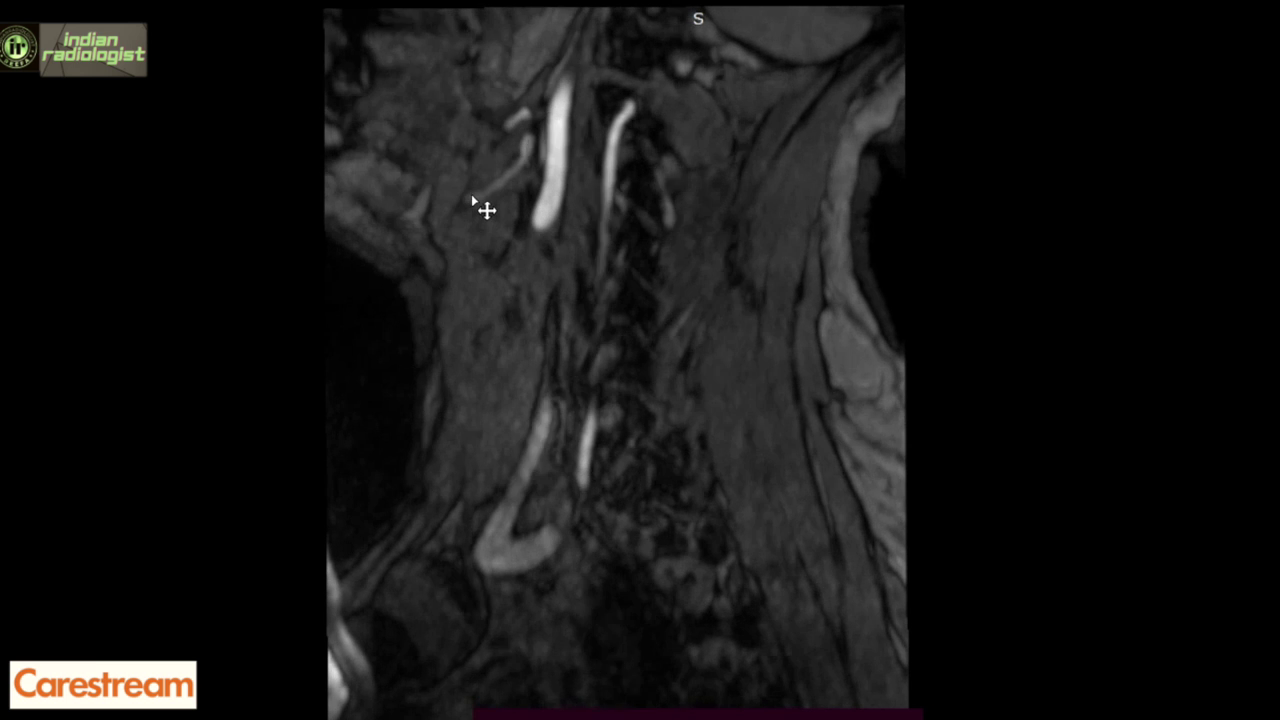
{"action": "scroll", "coordinate": [484, 209], "scroll_direction": "down", "scroll_amount": 2}
{"action": "scroll", "coordinate": [484, 209], "scroll_direction": "down", "scroll_amount": 3}
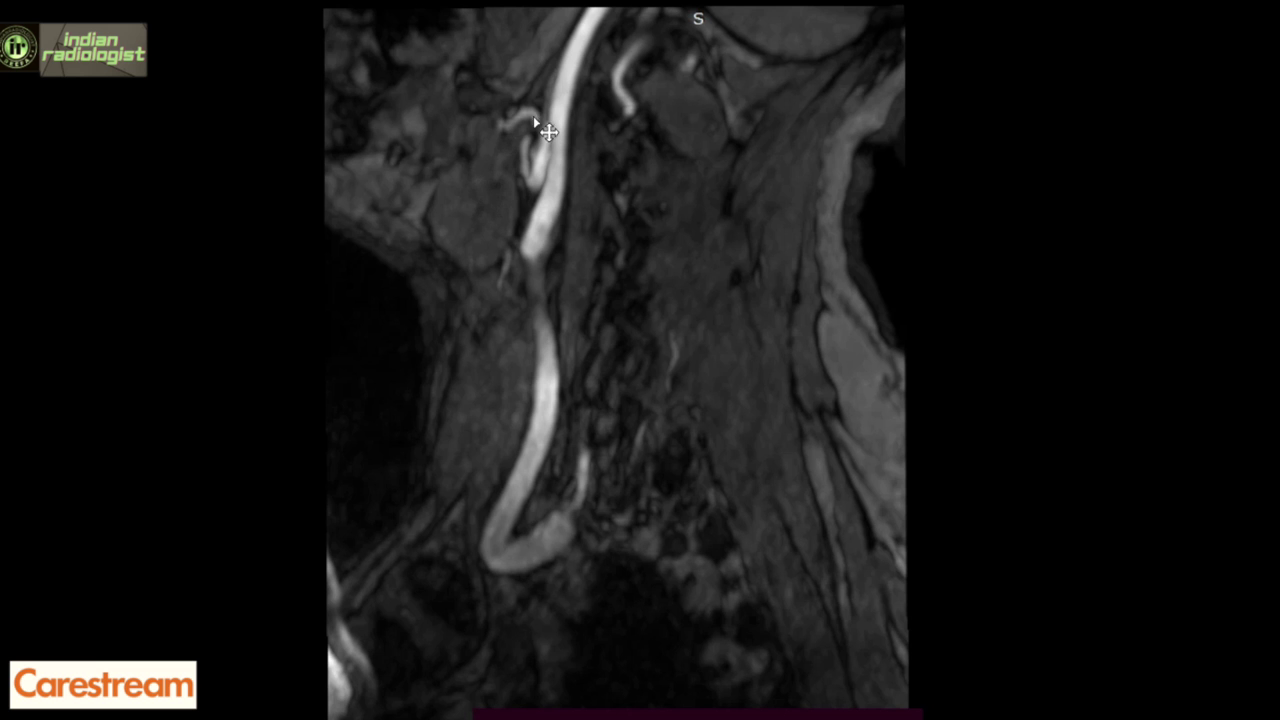
{"action": "scroll", "coordinate": [557, 141], "scroll_direction": "down", "scroll_amount": 2}
{"action": "scroll", "coordinate": [543, 166], "scroll_direction": "down", "scroll_amount": 1}
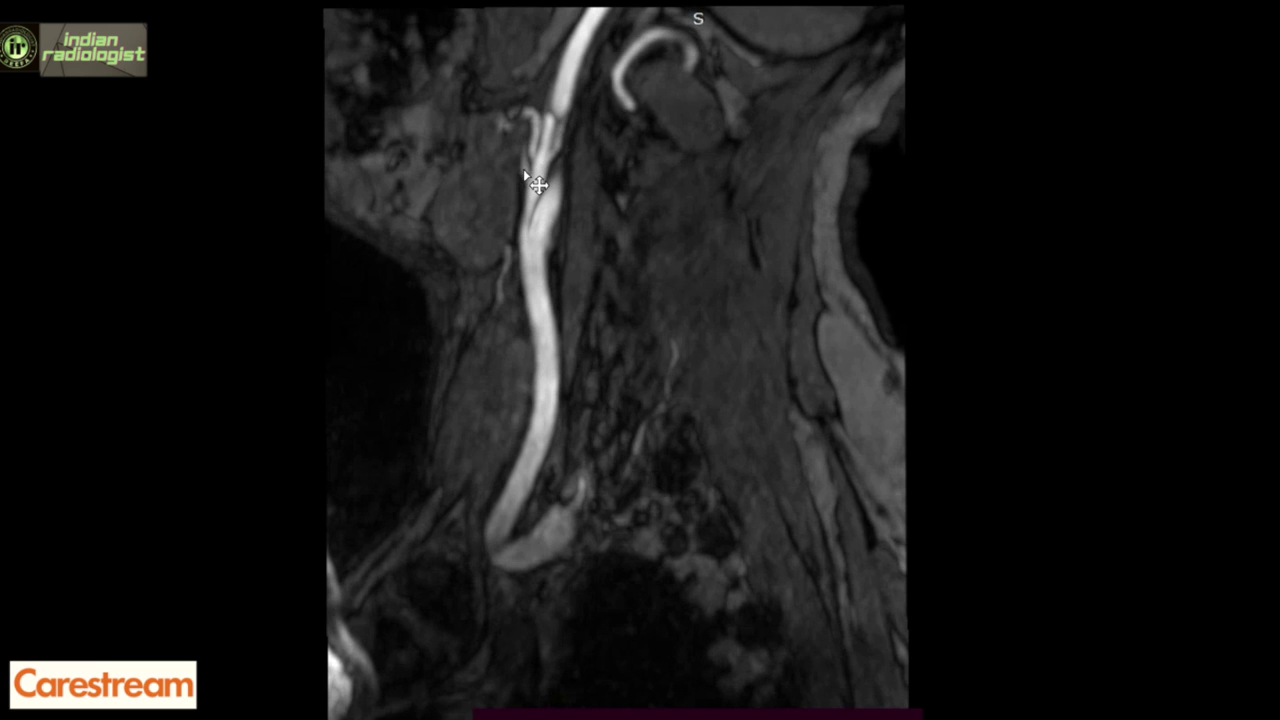
{"action": "scroll", "coordinate": [543, 140], "scroll_direction": "down", "scroll_amount": 2}
{"action": "scroll", "coordinate": [541, 145], "scroll_direction": "down", "scroll_amount": 4}
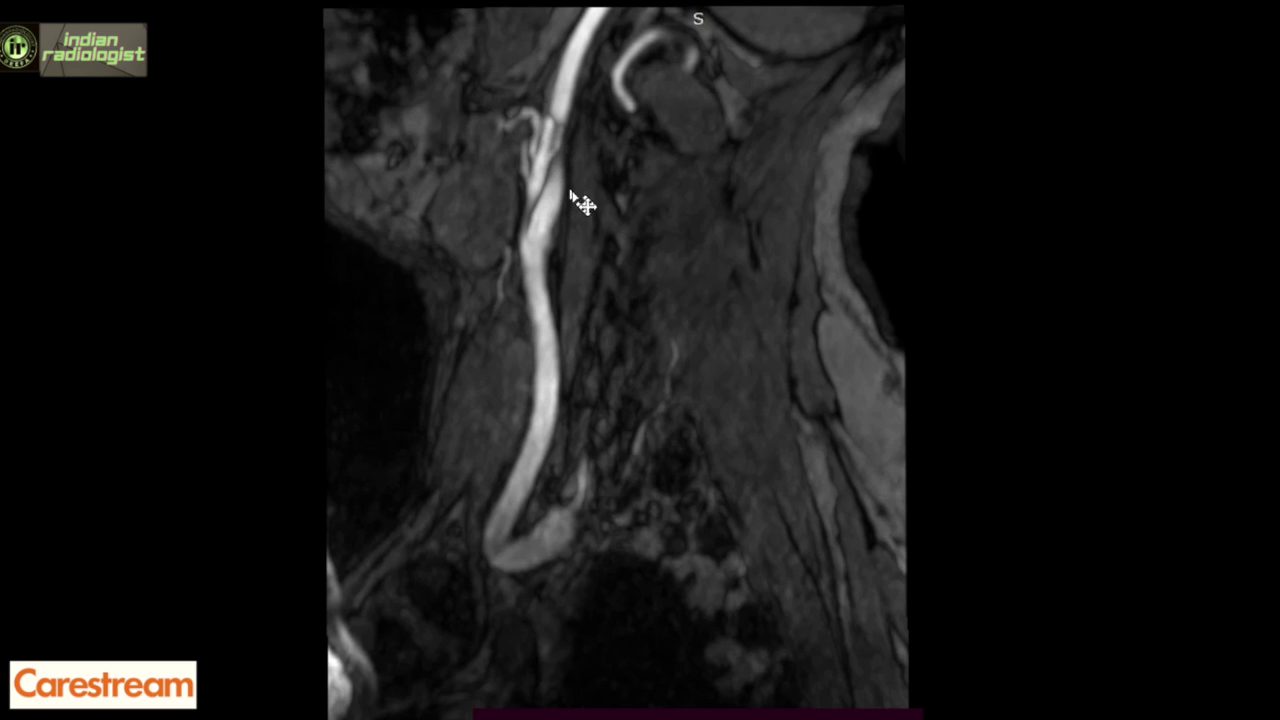
Step to sagittal slices where the vertebral artery runs bright alongside the cervical spine.
{"action": "scroll", "coordinate": [551, 197], "scroll_direction": "down", "scroll_amount": 3}
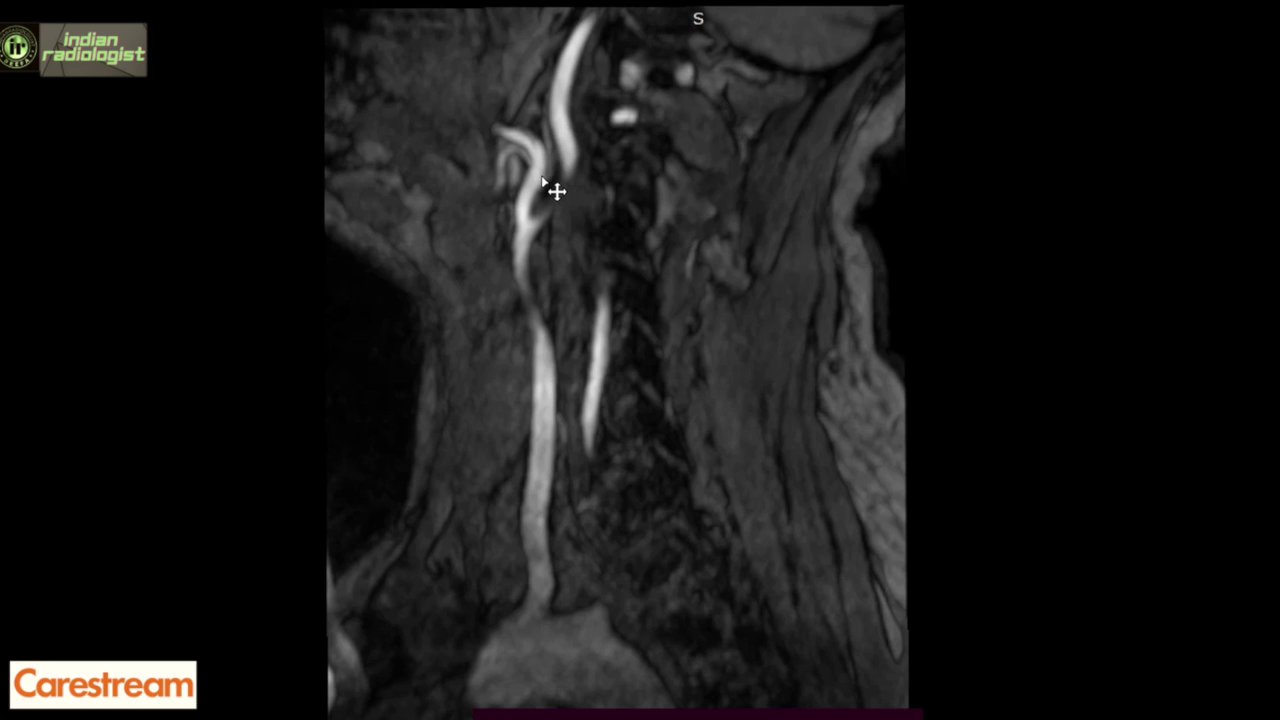
{"action": "scroll", "coordinate": [551, 186], "scroll_direction": "down", "scroll_amount": 1}
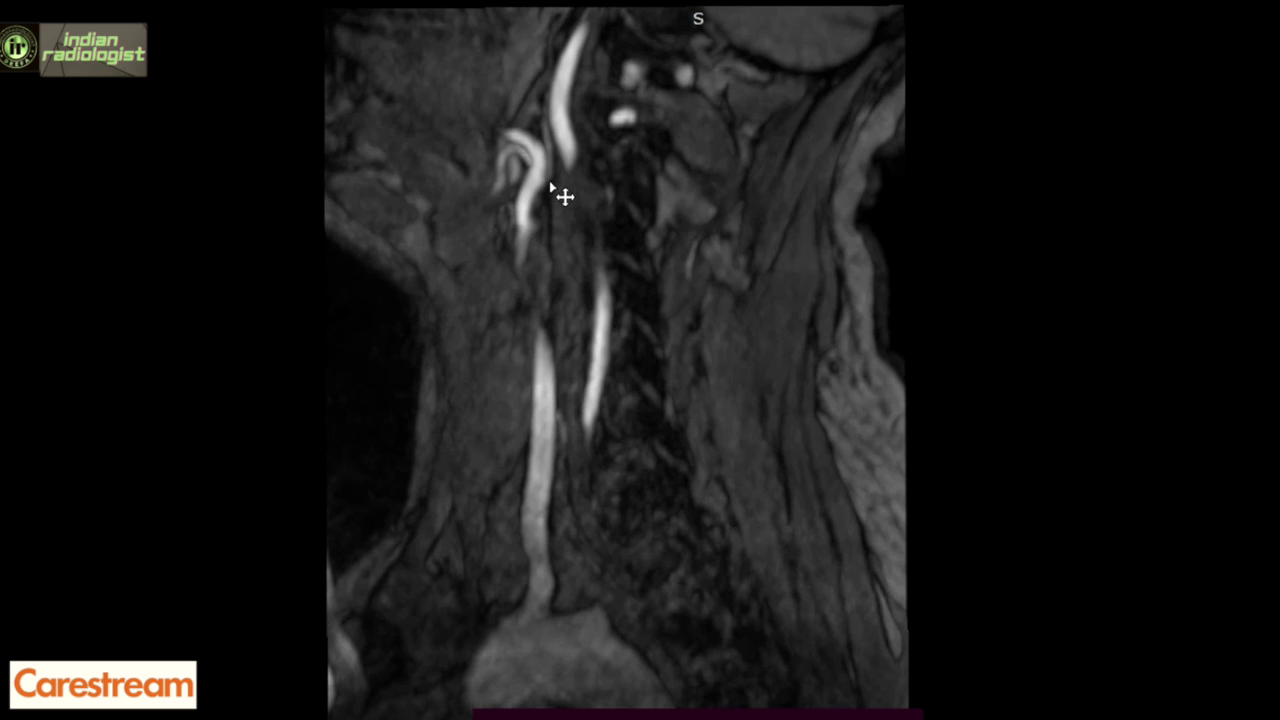
{"action": "scroll", "coordinate": [562, 197], "scroll_direction": "down", "scroll_amount": 1}
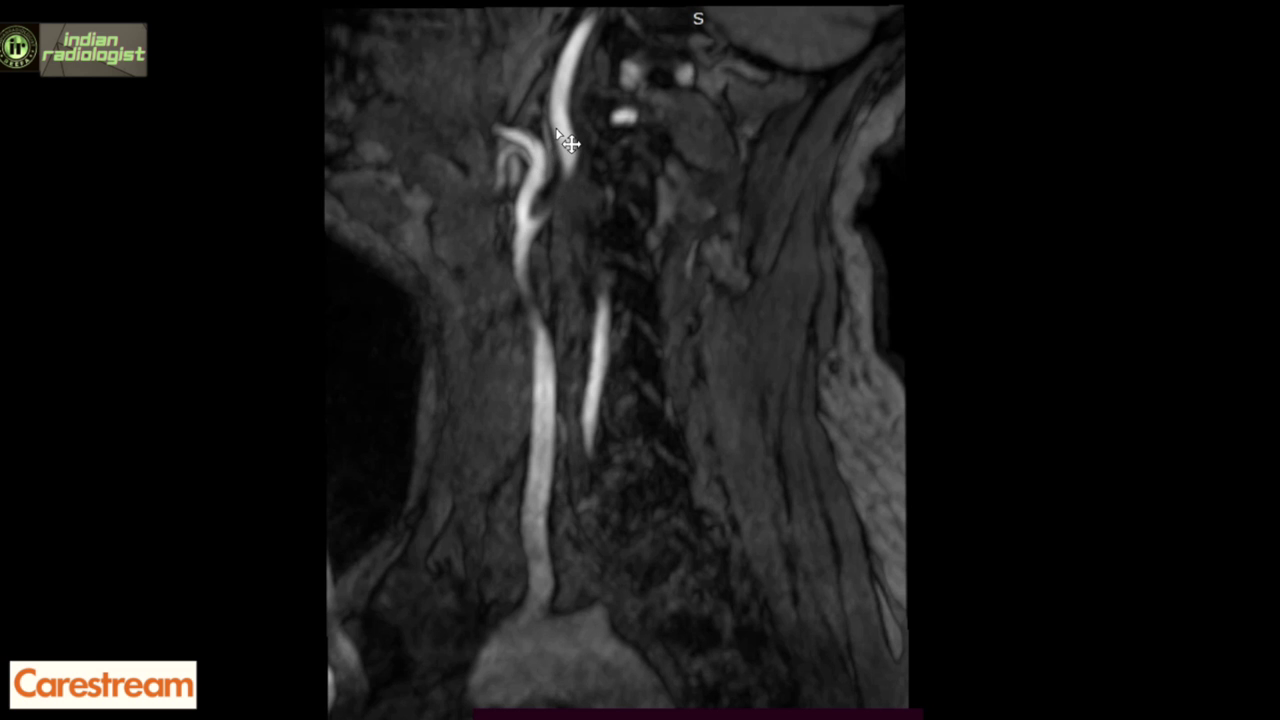
{"action": "scroll", "coordinate": [565, 145], "scroll_direction": "down", "scroll_amount": 4}
{"action": "scroll", "coordinate": [560, 122], "scroll_direction": "down", "scroll_amount": 1}
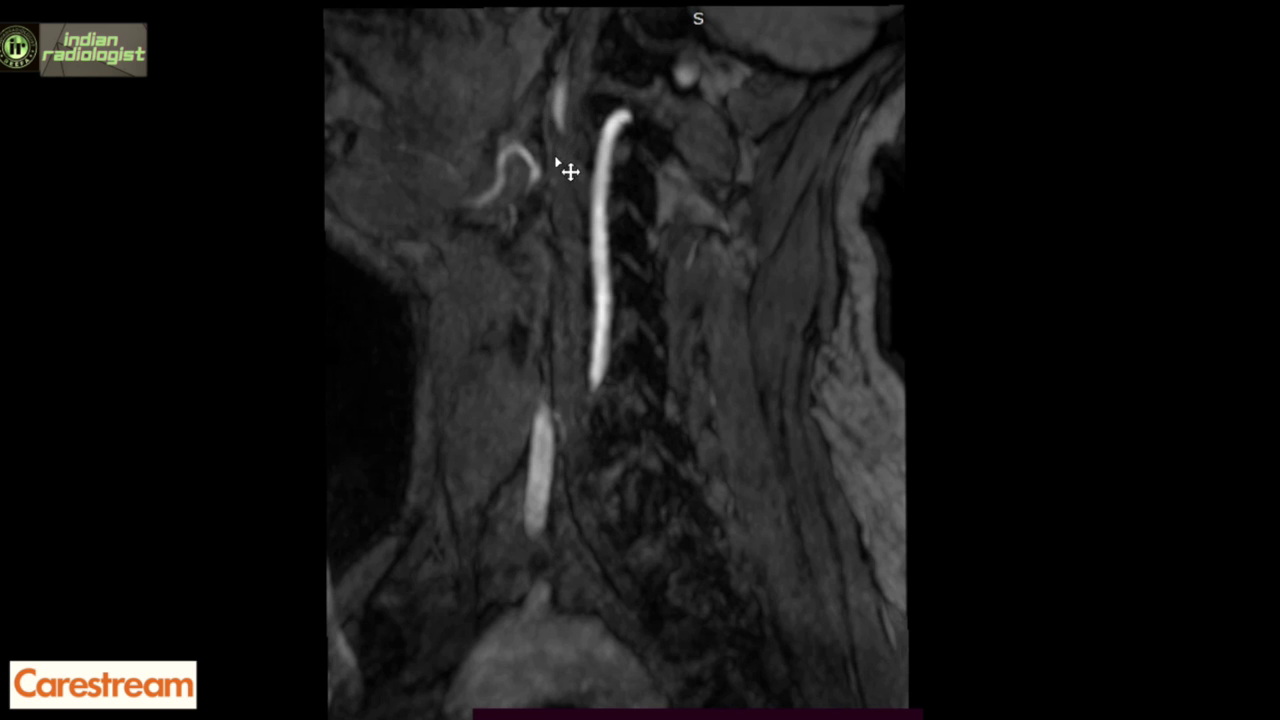
{"action": "scroll", "coordinate": [560, 192], "scroll_direction": "down", "scroll_amount": 1}
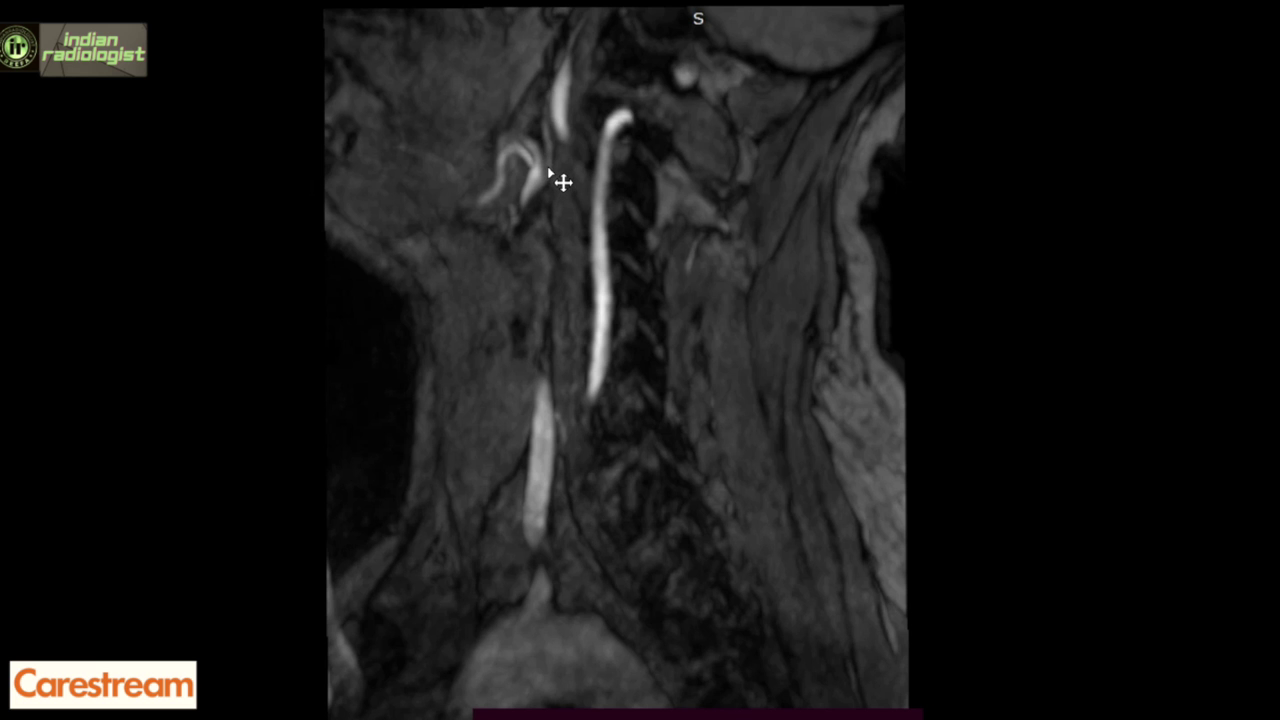
Page the sagittal series laterally past the carotid arteries to a muscle and soft-tissue neck slice.
{"action": "scroll", "coordinate": [565, 185], "scroll_direction": "down", "scroll_amount": 3}
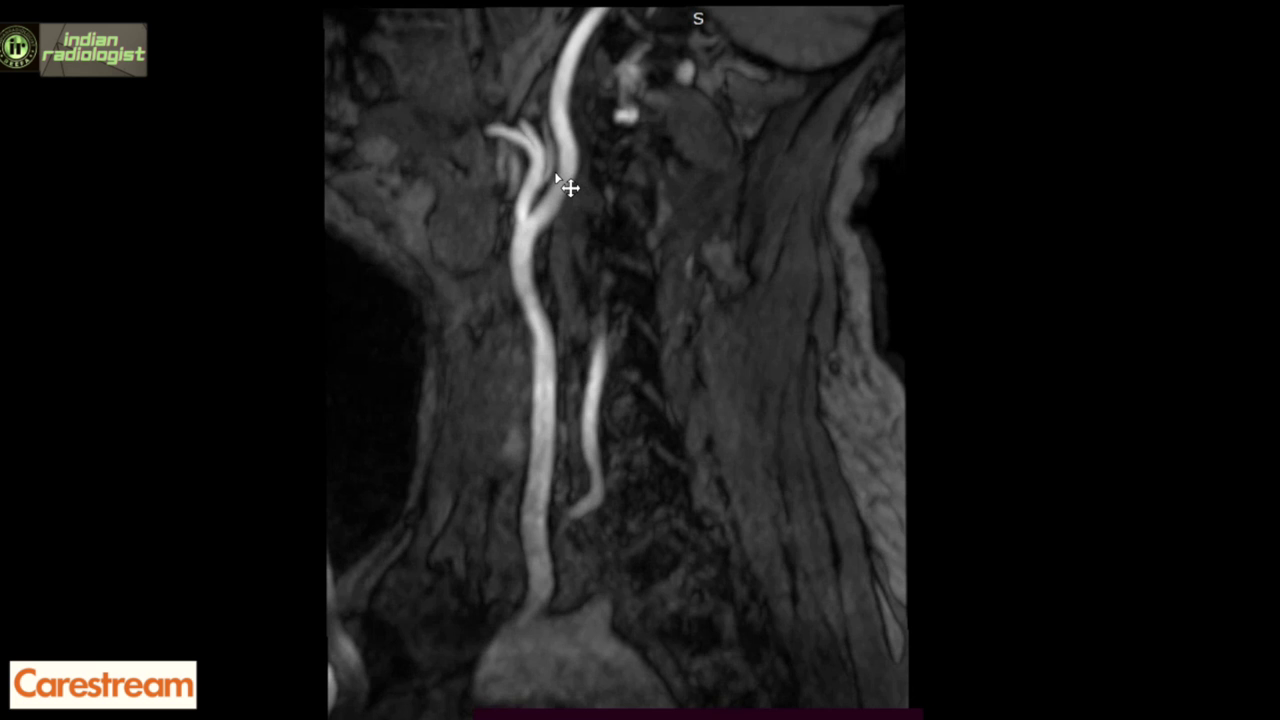
{"action": "scroll", "coordinate": [566, 188], "scroll_direction": "down", "scroll_amount": 4}
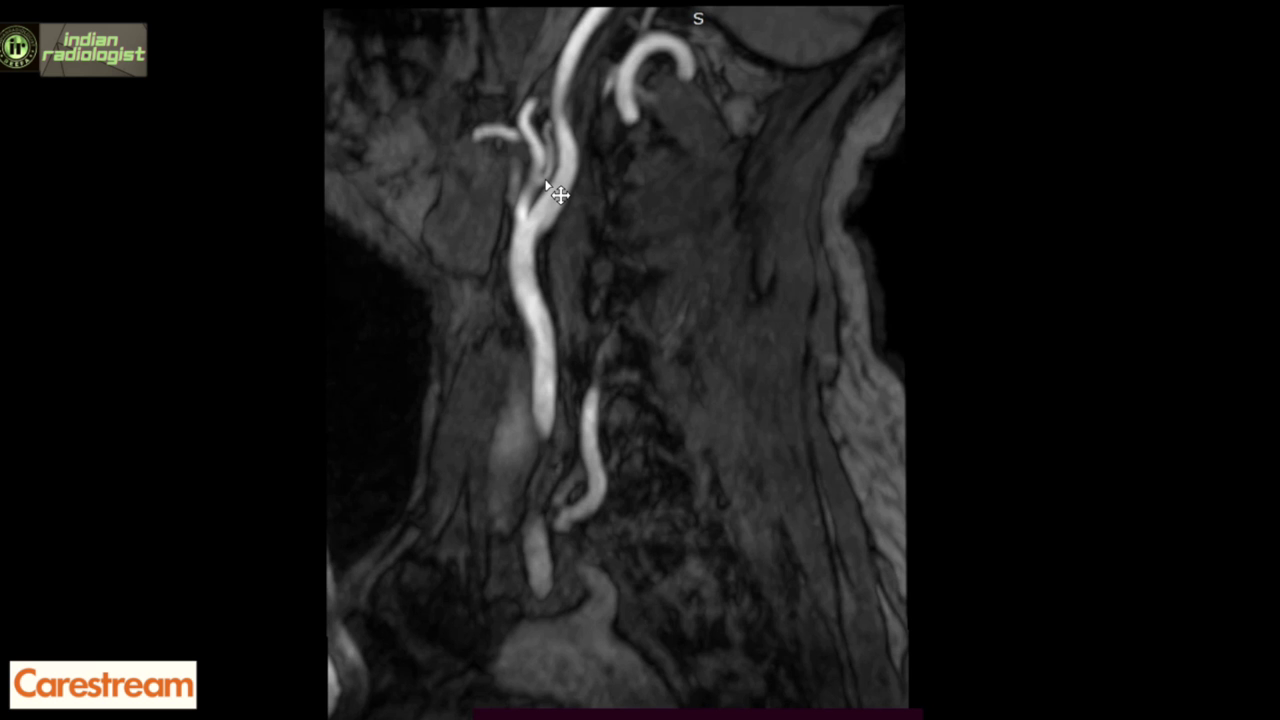
{"action": "scroll", "coordinate": [560, 195], "scroll_direction": "down", "scroll_amount": 4}
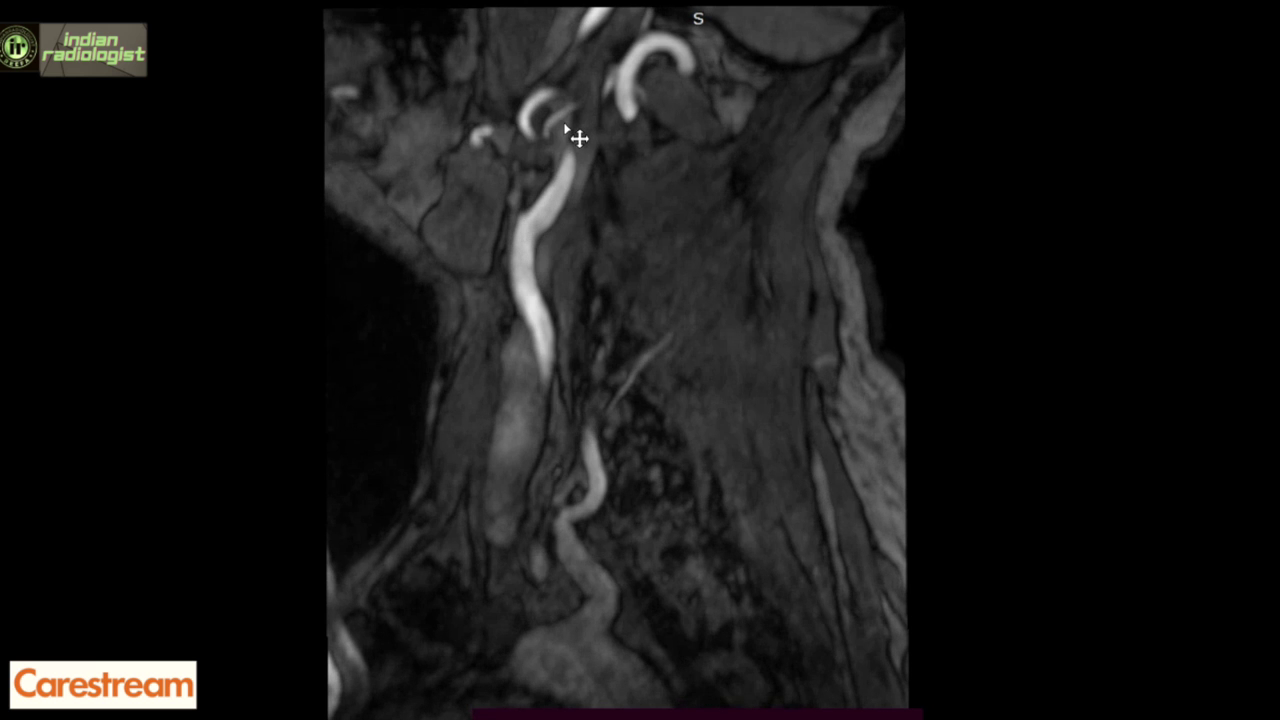
{"action": "scroll", "coordinate": [580, 115], "scroll_direction": "down", "scroll_amount": 3}
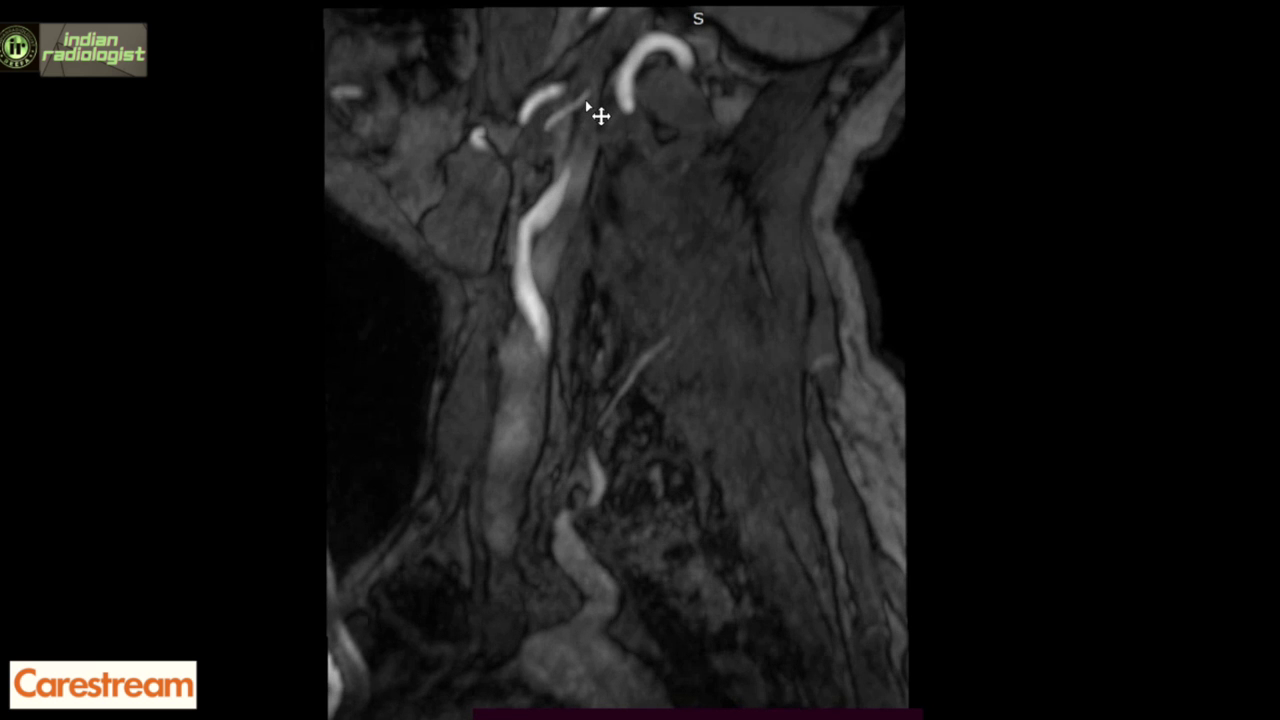
{"action": "scroll", "coordinate": [595, 102], "scroll_direction": "down", "scroll_amount": 2}
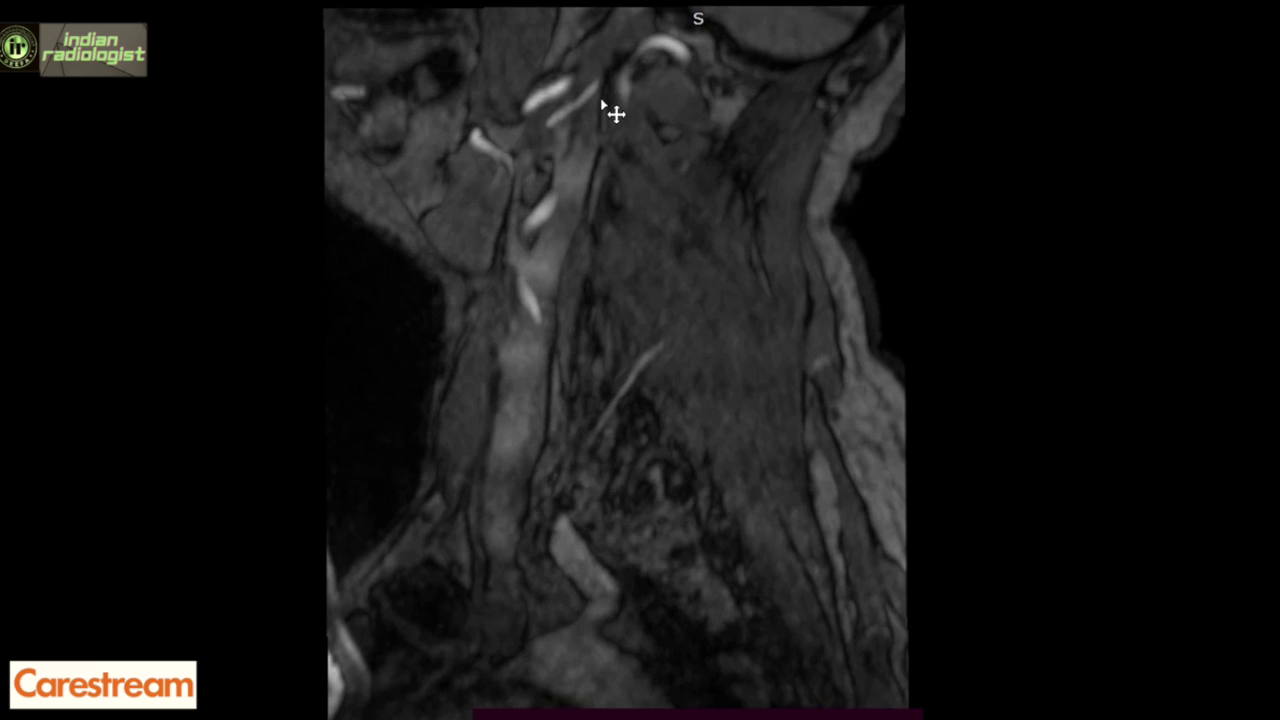
{"action": "scroll", "coordinate": [612, 107], "scroll_direction": "down", "scroll_amount": 2}
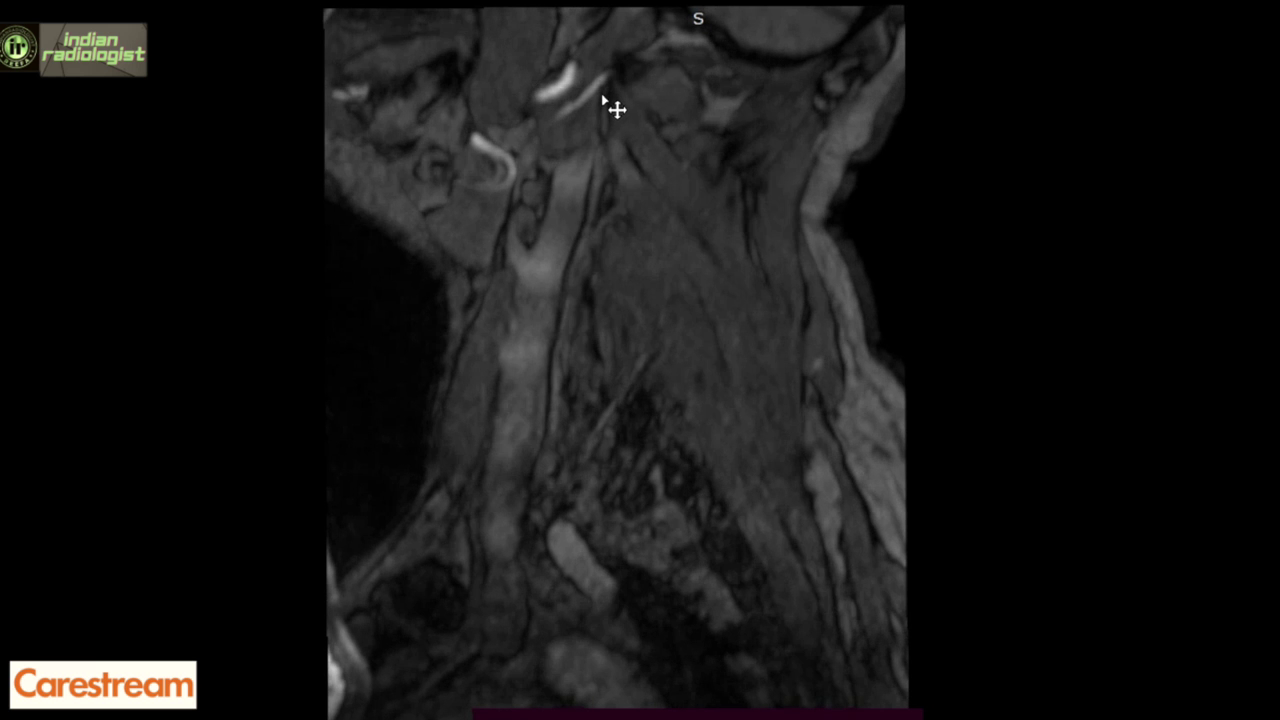
{"action": "scroll", "coordinate": [598, 105], "scroll_direction": "down", "scroll_amount": 2}
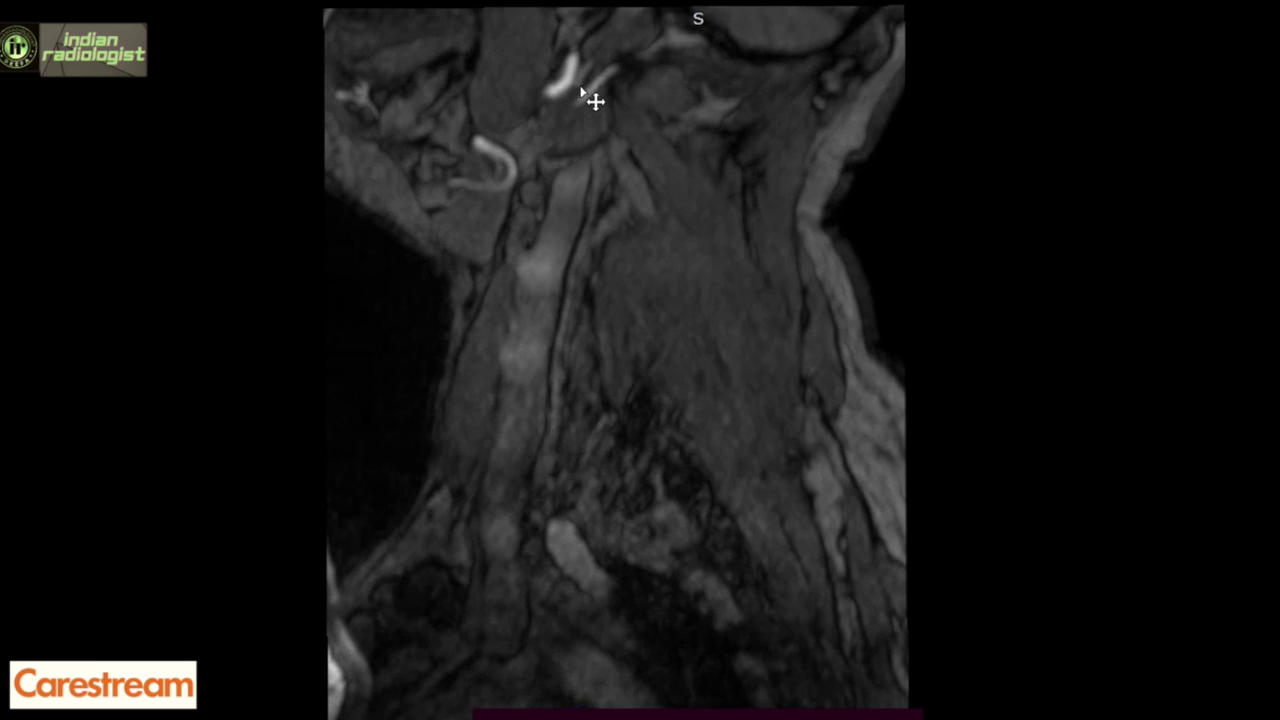
{"action": "scroll", "coordinate": [598, 70], "scroll_direction": "down", "scroll_amount": 2}
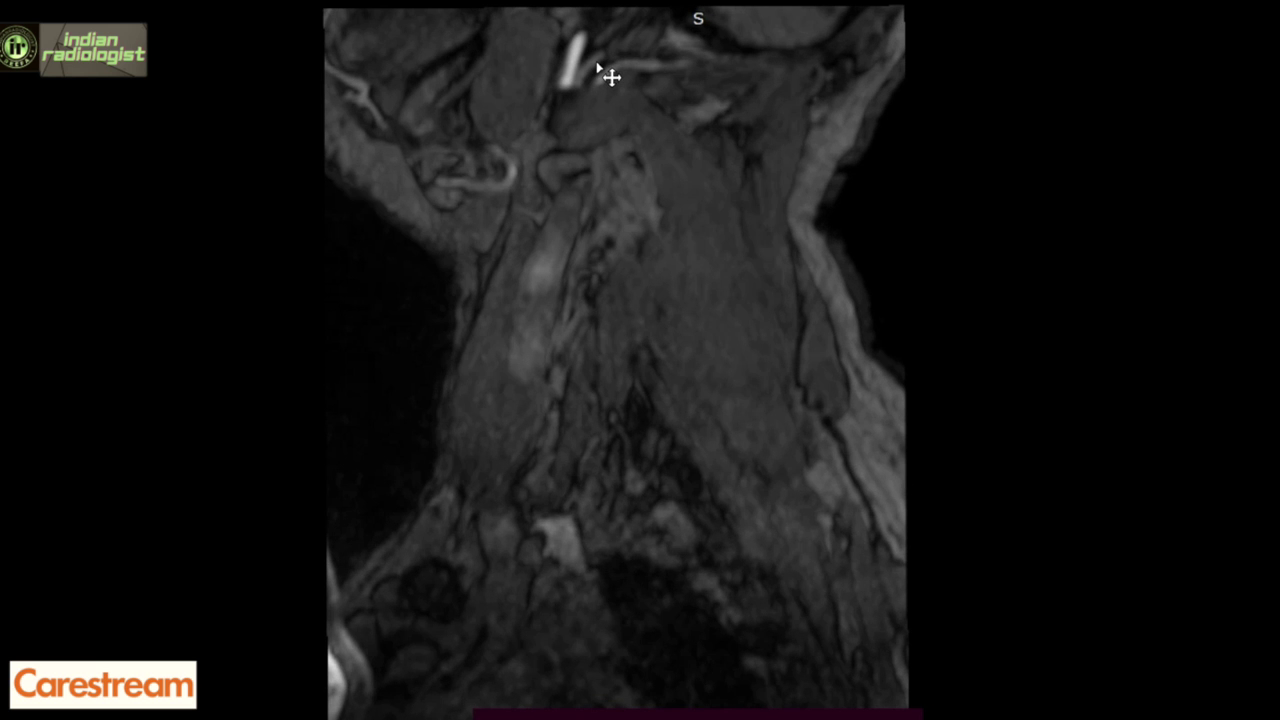
{"action": "scroll", "coordinate": [601, 62], "scroll_direction": "down", "scroll_amount": 3}
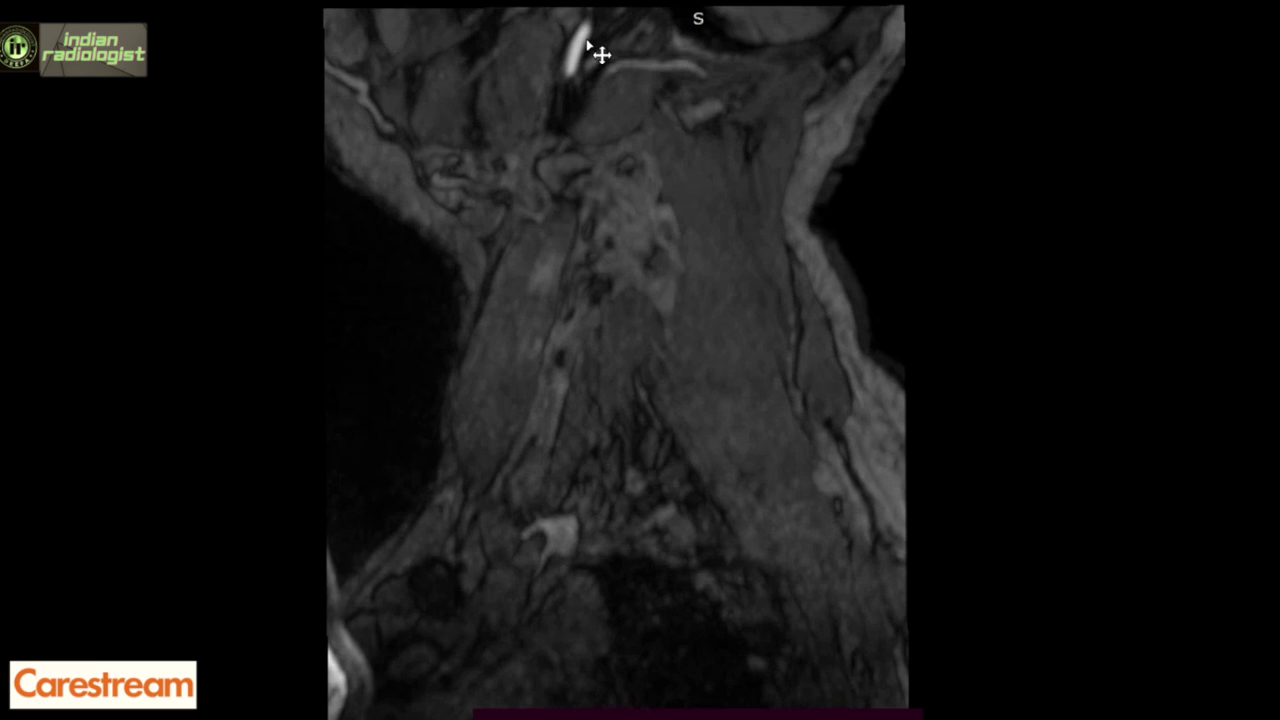
{"action": "scroll", "coordinate": [603, 50], "scroll_direction": "down", "scroll_amount": 4}
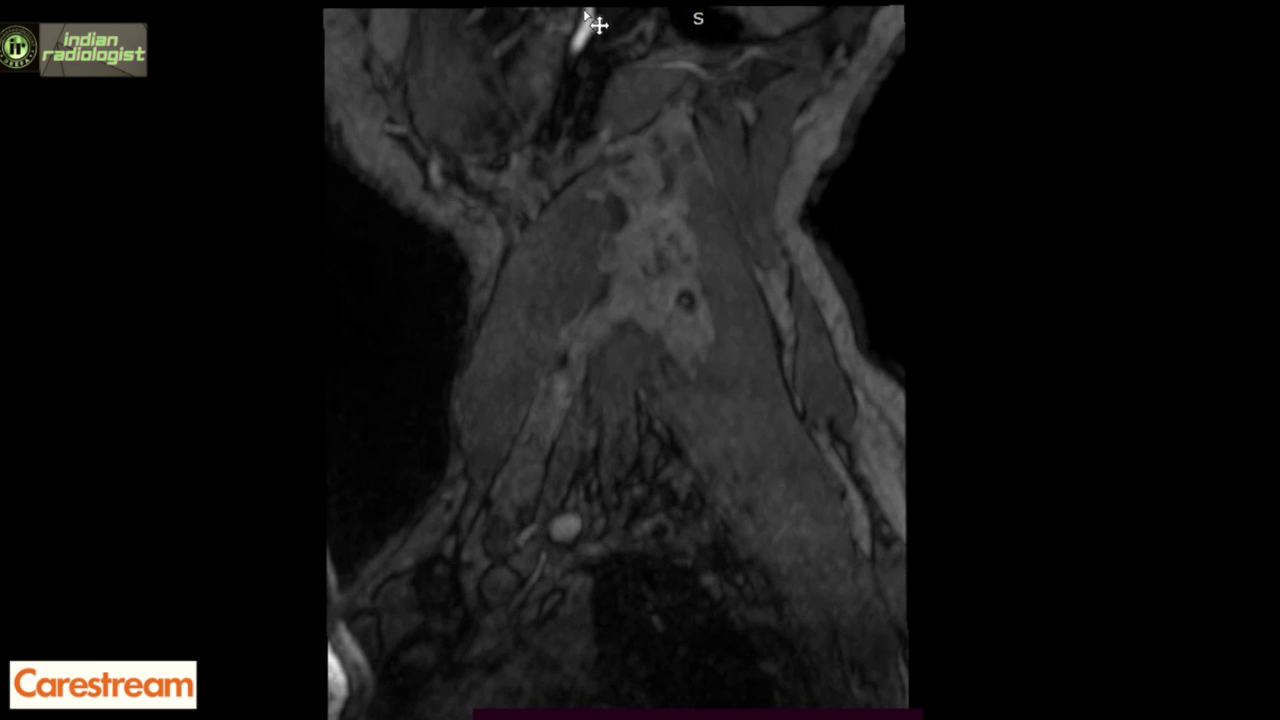
{"action": "scroll", "coordinate": [615, 34], "scroll_direction": "down", "scroll_amount": 4}
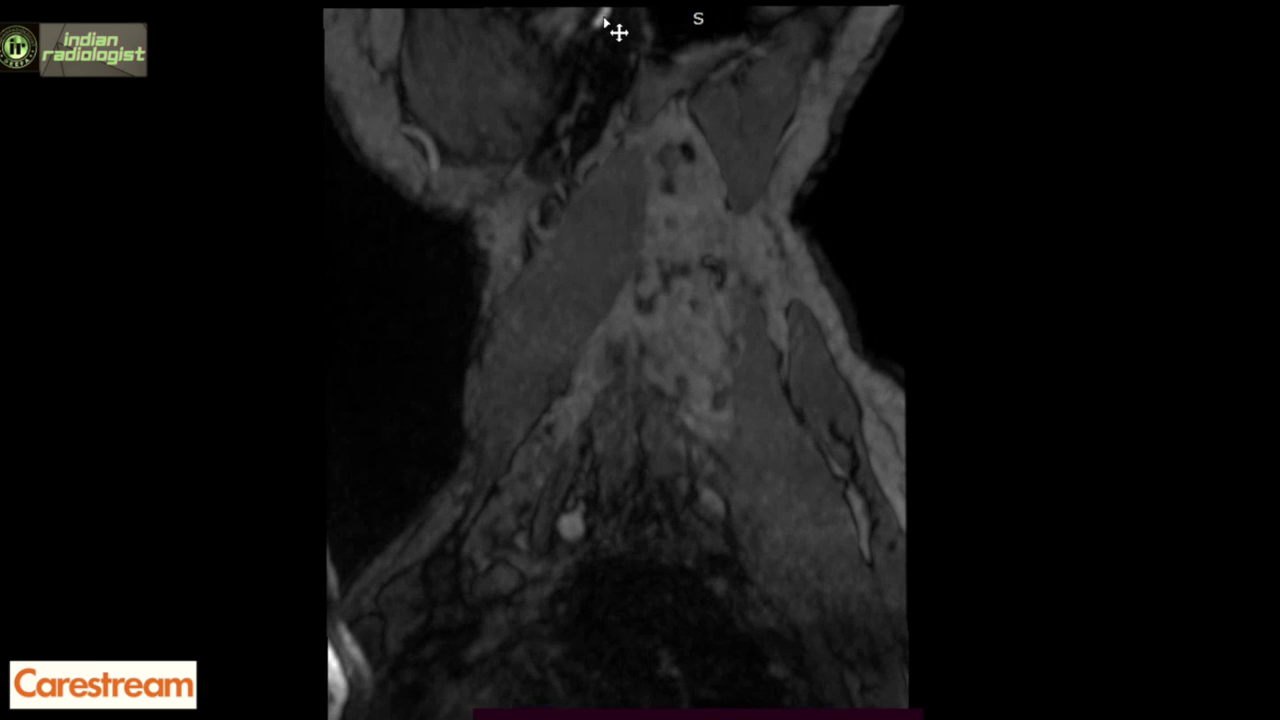